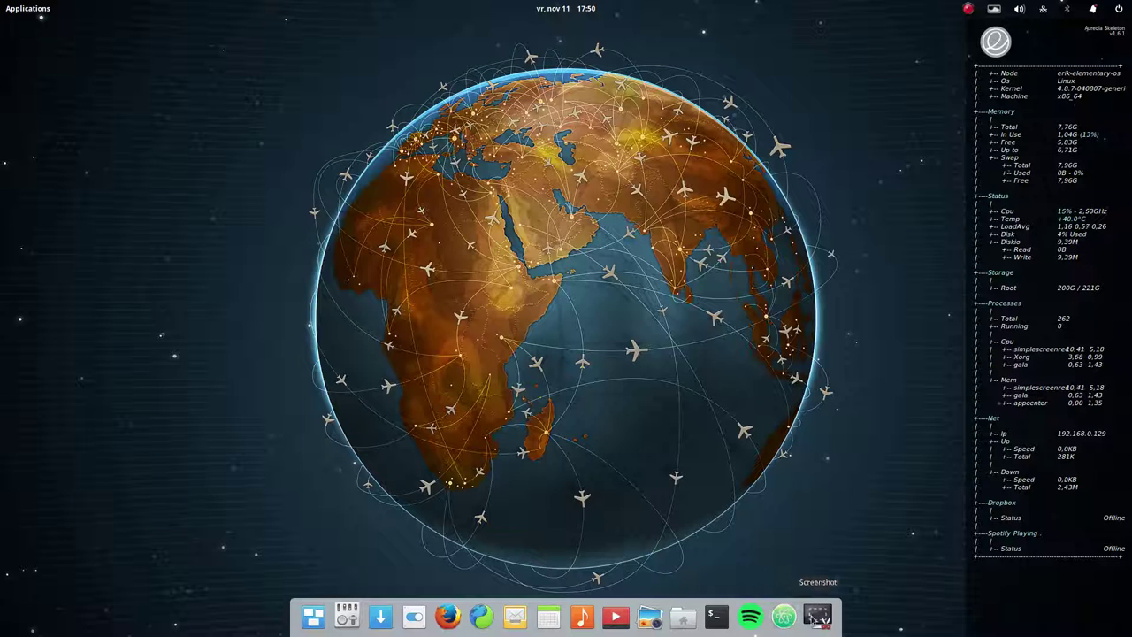
Open the Ultimate-Elementary-OS repository on GitHub in Firefox, using the bookmarked GitHub link
{"action": "left_click", "coordinate": [449, 616]}
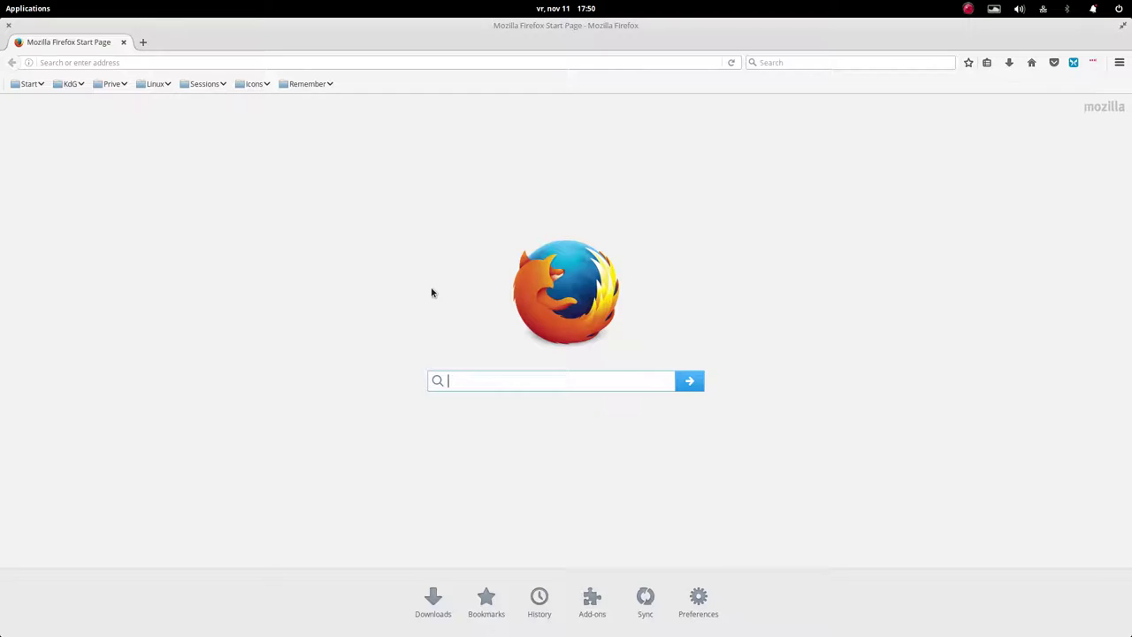
{"action": "left_click", "coordinate": [31, 84]}
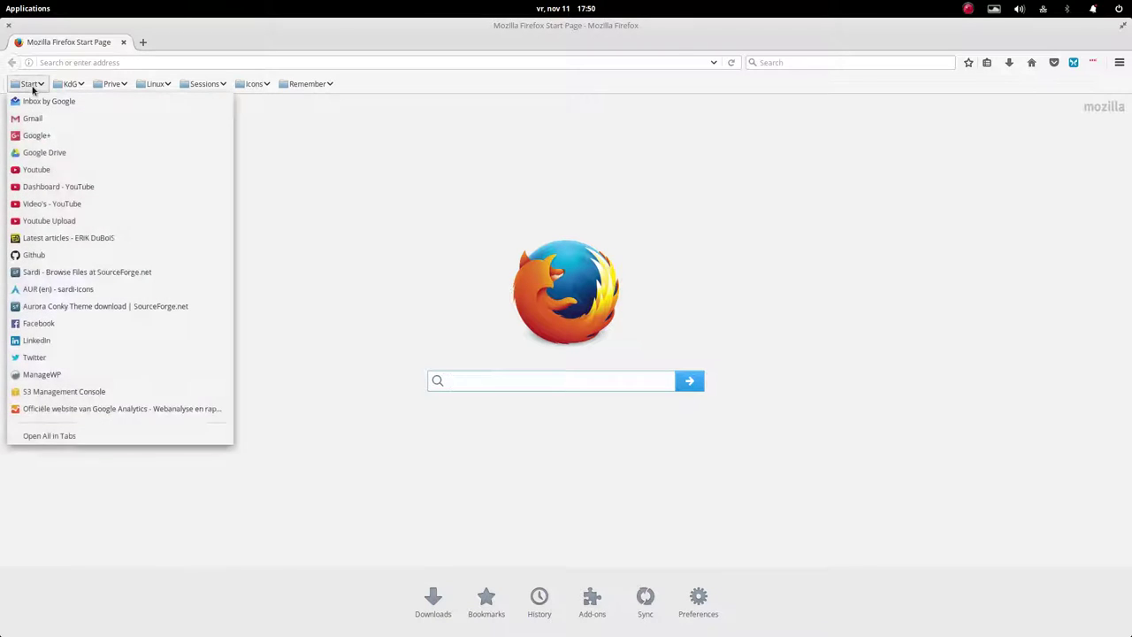
{"action": "left_click", "coordinate": [54, 263]}
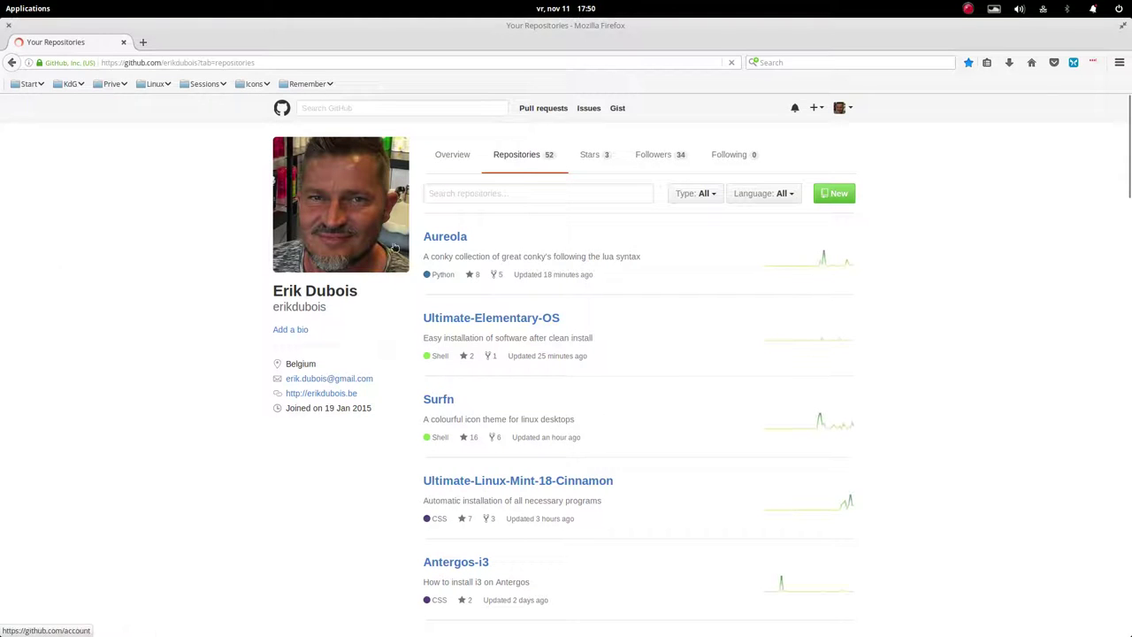
{"action": "left_click", "coordinate": [500, 320]}
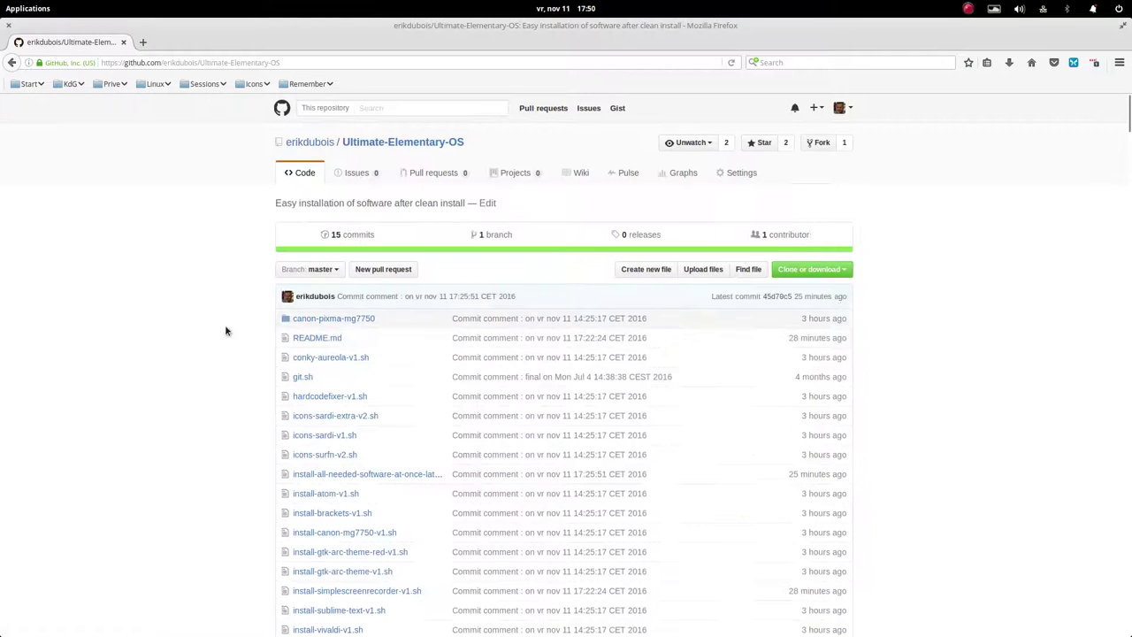
Examine the repository's script list and its README screenshots and kernel instructions, and close the browser
{"action": "scroll", "coordinate": [170, 346], "scroll_direction": "down", "scroll_amount": 10}
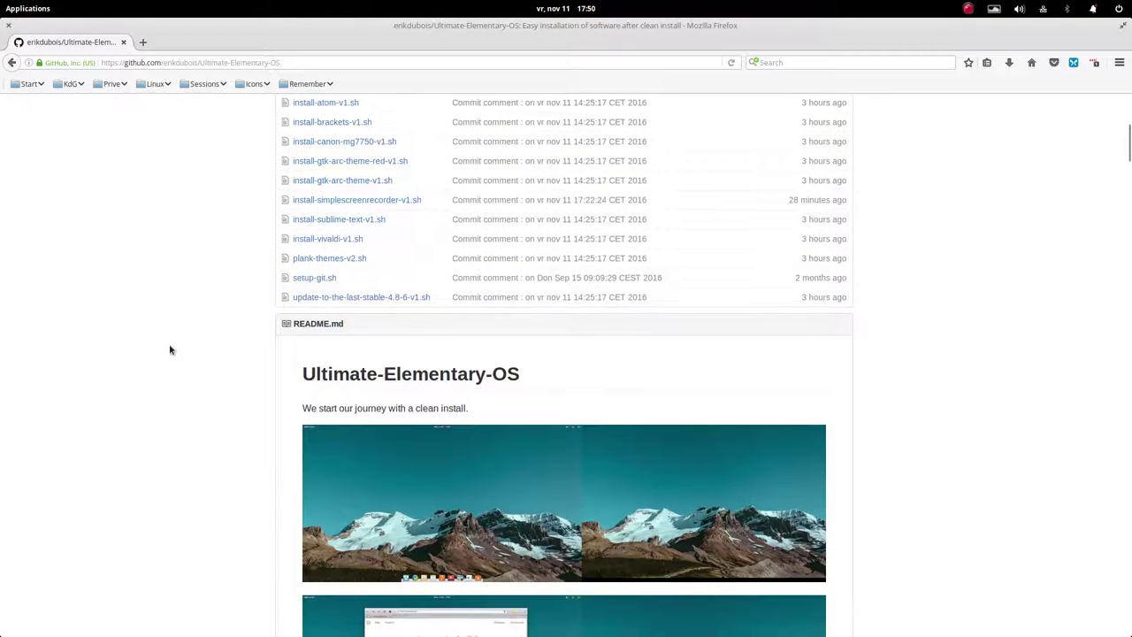
{"action": "scroll", "coordinate": [161, 350], "scroll_direction": "up", "scroll_amount": 2}
{"action": "scroll", "coordinate": [156, 360], "scroll_direction": "up", "scroll_amount": 3}
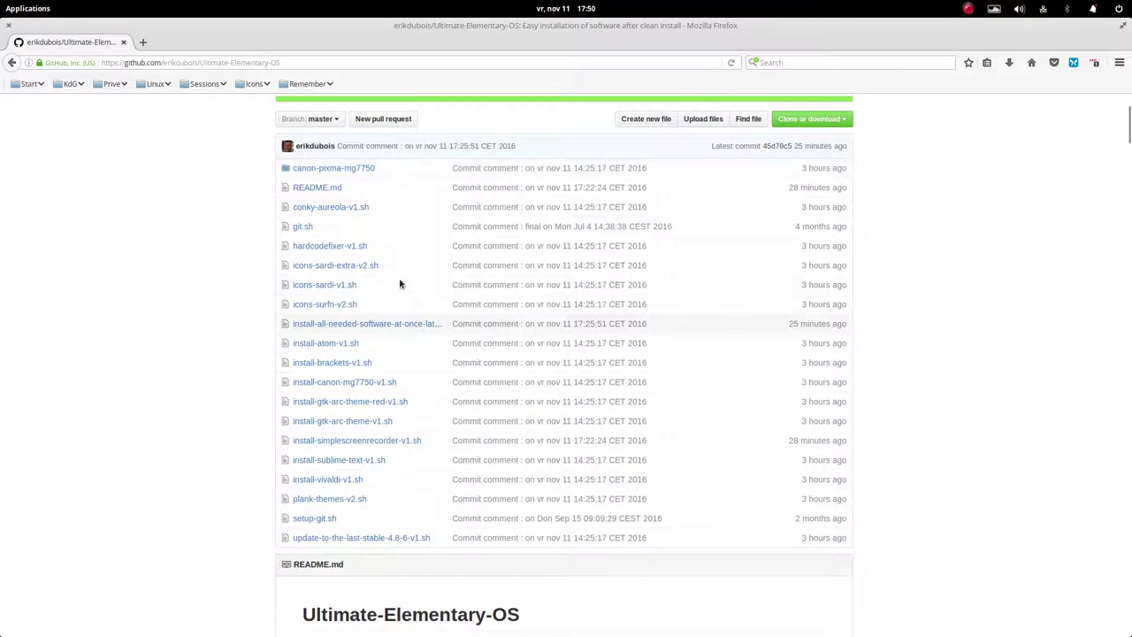
{"action": "scroll", "coordinate": [260, 544], "scroll_direction": "down", "scroll_amount": 5}
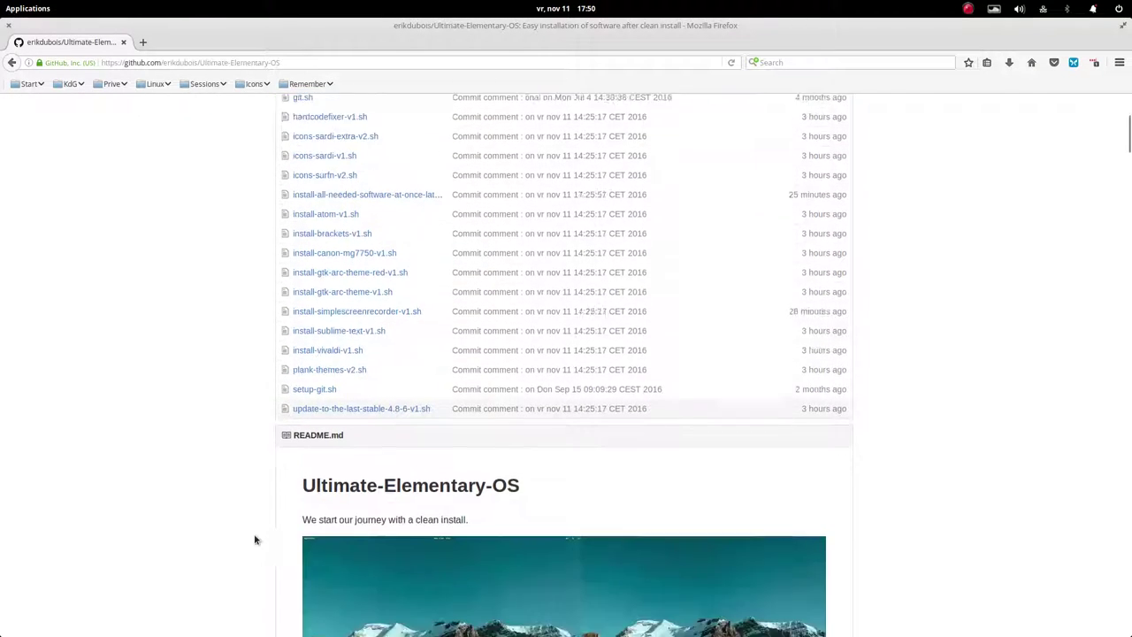
{"action": "scroll", "coordinate": [230, 528], "scroll_direction": "down", "scroll_amount": 8}
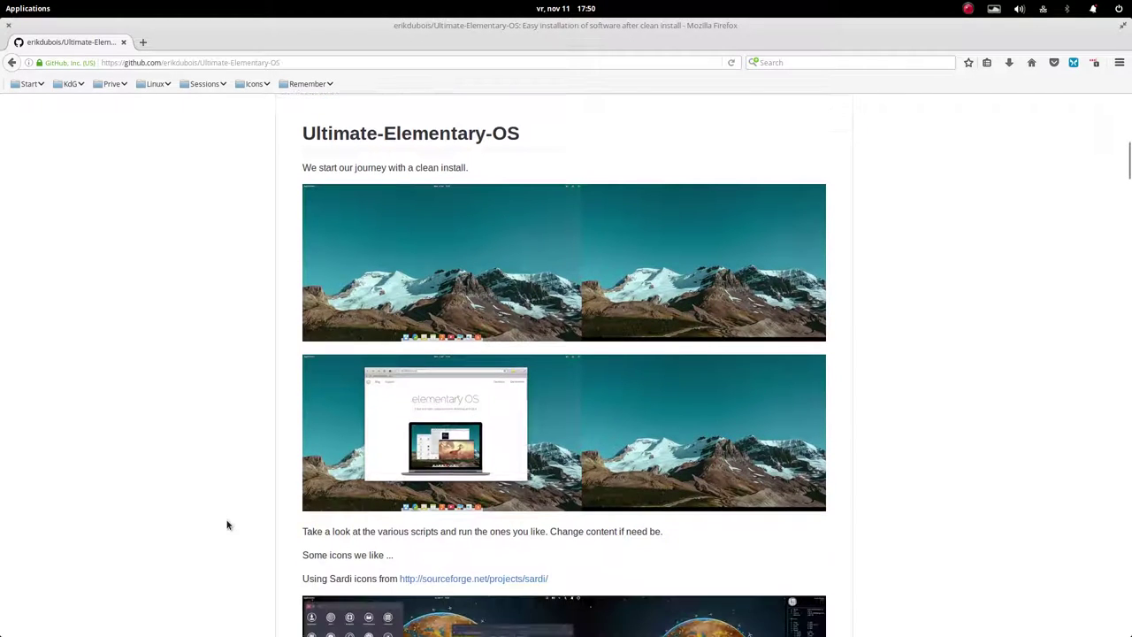
{"action": "scroll", "coordinate": [226, 526], "scroll_direction": "down", "scroll_amount": 7}
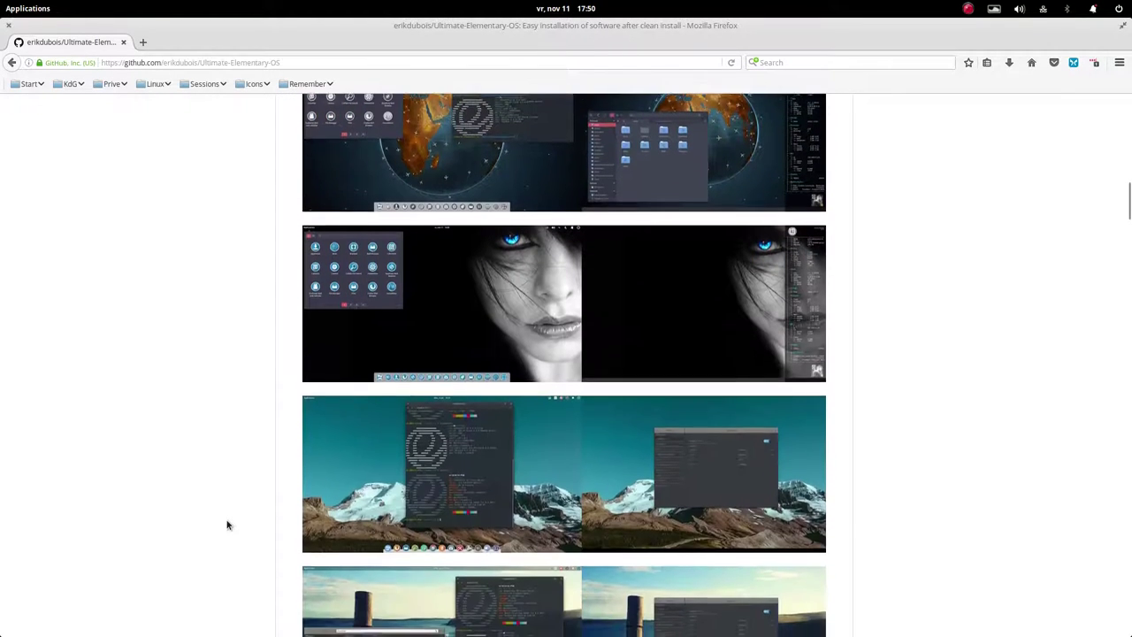
{"action": "scroll", "coordinate": [226, 526], "scroll_direction": "down", "scroll_amount": 10}
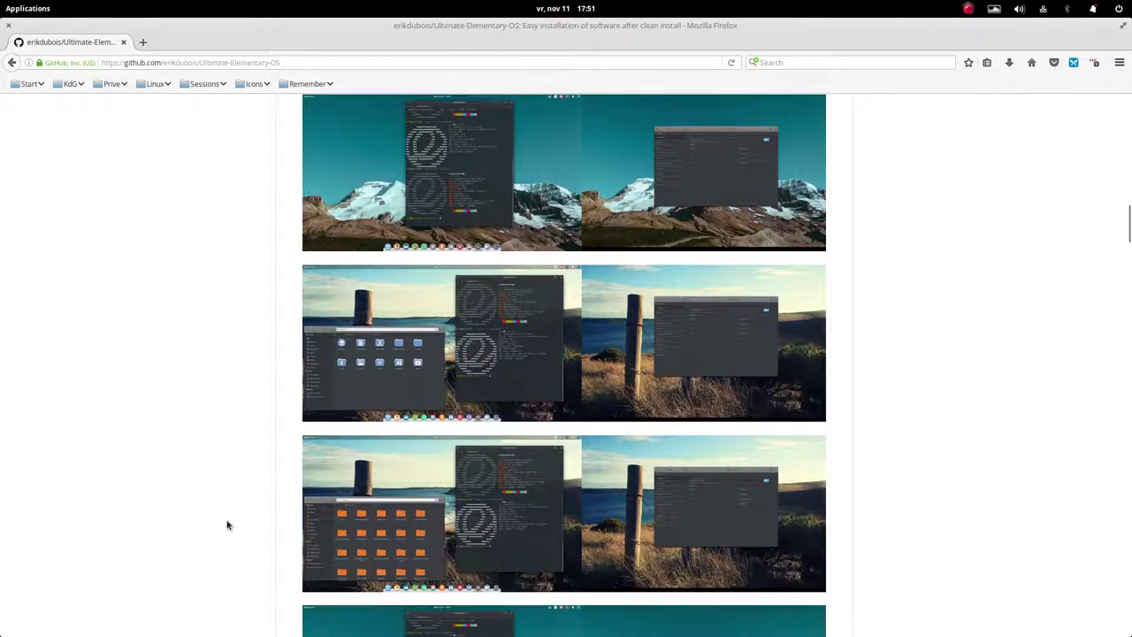
{"action": "scroll", "coordinate": [226, 526], "scroll_direction": "down", "scroll_amount": 20}
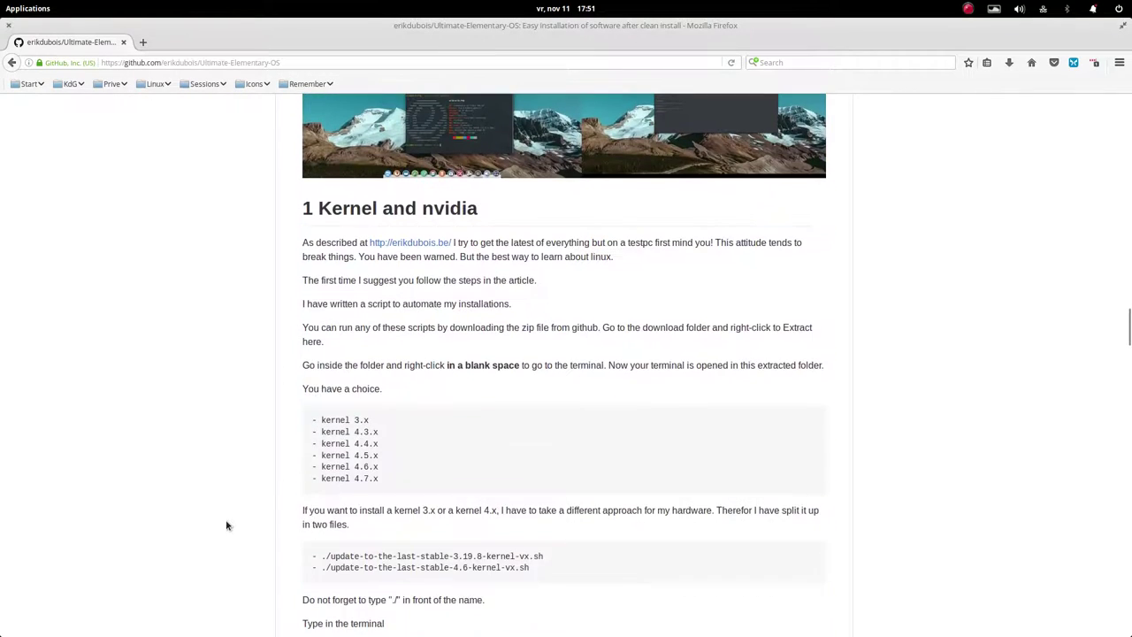
{"action": "scroll", "coordinate": [226, 525], "scroll_direction": "down", "scroll_amount": 9}
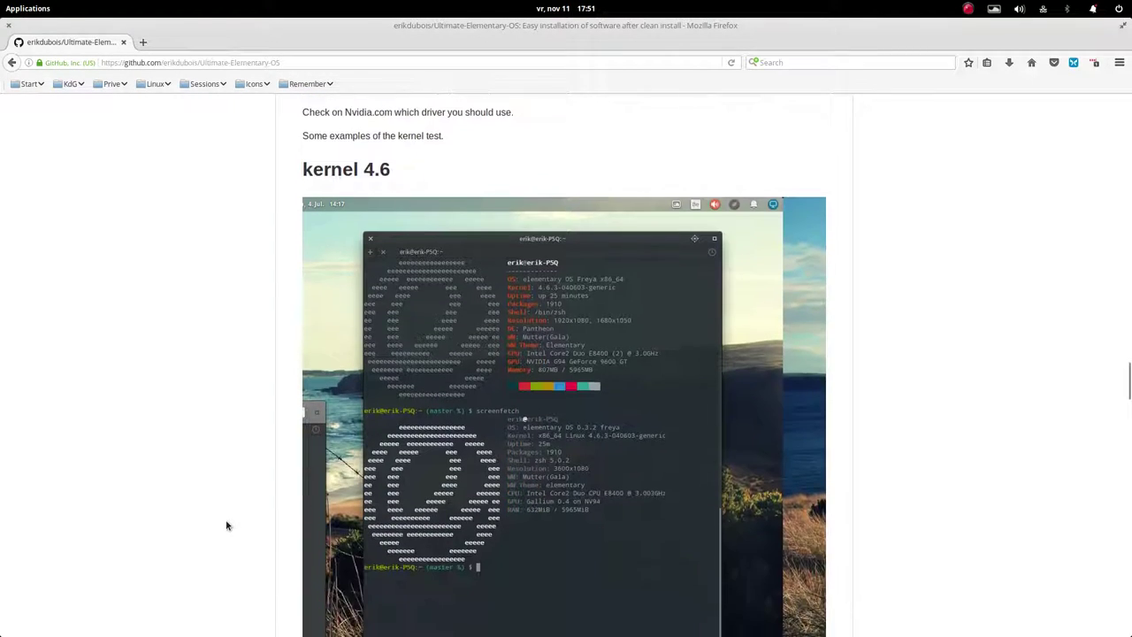
{"action": "scroll", "coordinate": [227, 526], "scroll_direction": "up", "scroll_amount": 3}
{"action": "scroll", "coordinate": [226, 525], "scroll_direction": "up", "scroll_amount": 20}
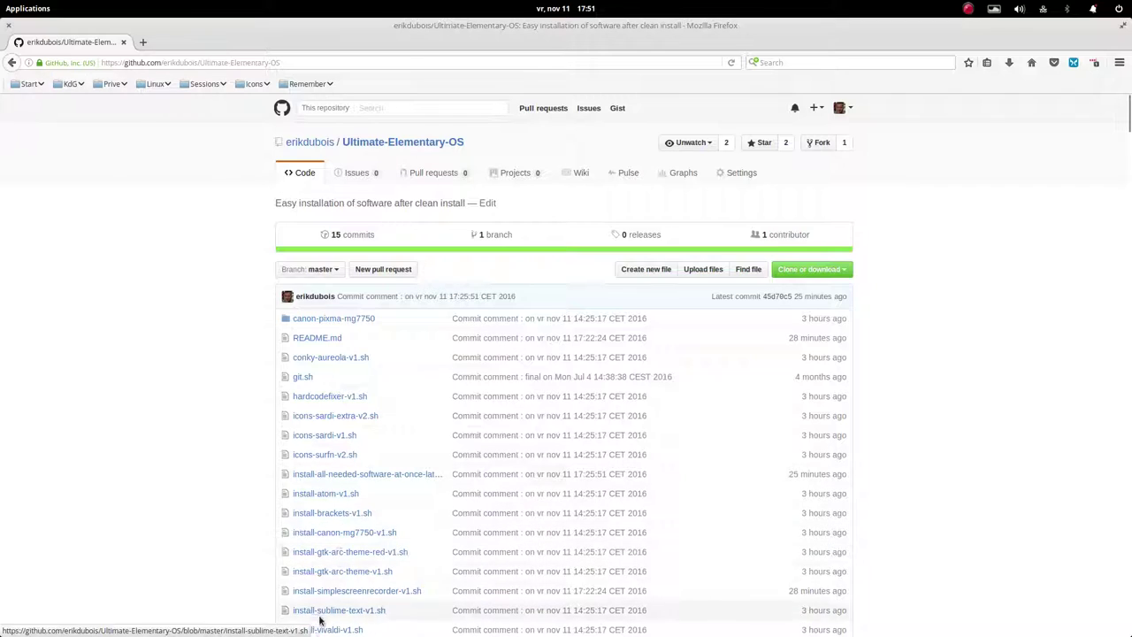
{"action": "left_click", "coordinate": [8, 27]}
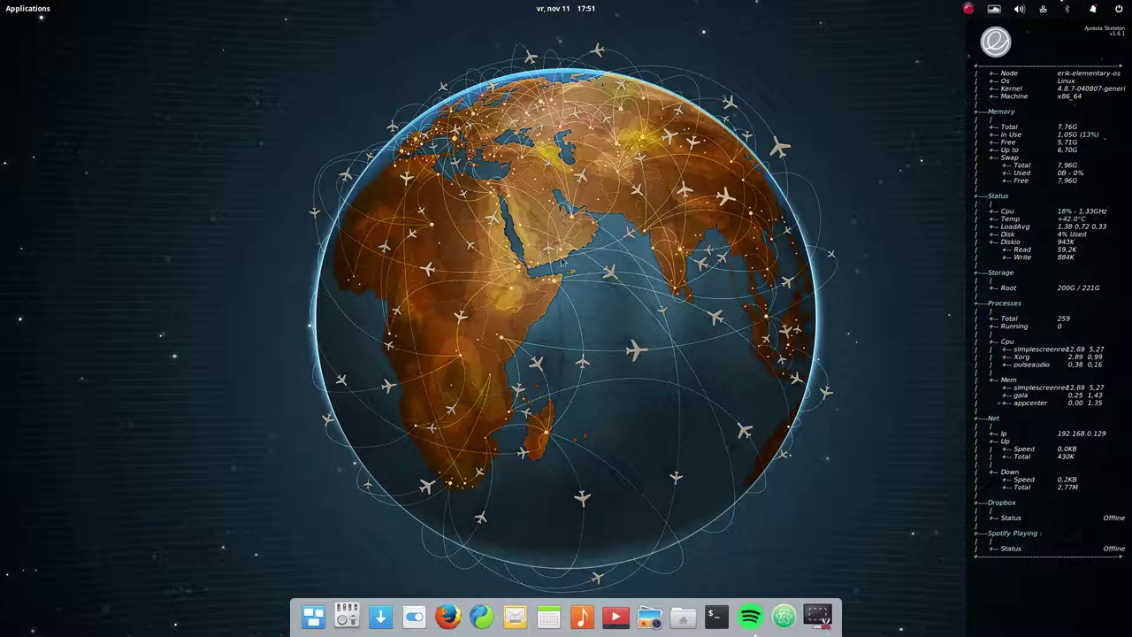
Open System Settings, enlarge the window until all categories fit, and move it higher on the desktop
{"action": "left_click", "coordinate": [414, 616]}
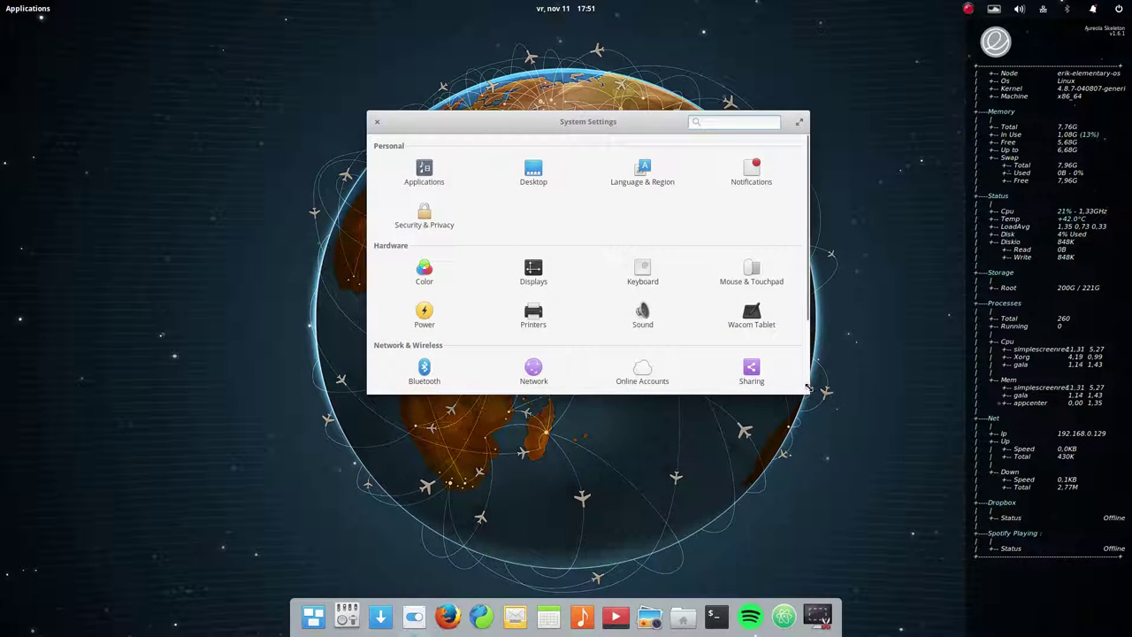
{"action": "left_click_drag", "start_coordinate": [808, 387], "coordinate": [821, 522]}
{"action": "left_click_drag", "start_coordinate": [590, 125], "coordinate": [578, 89]}
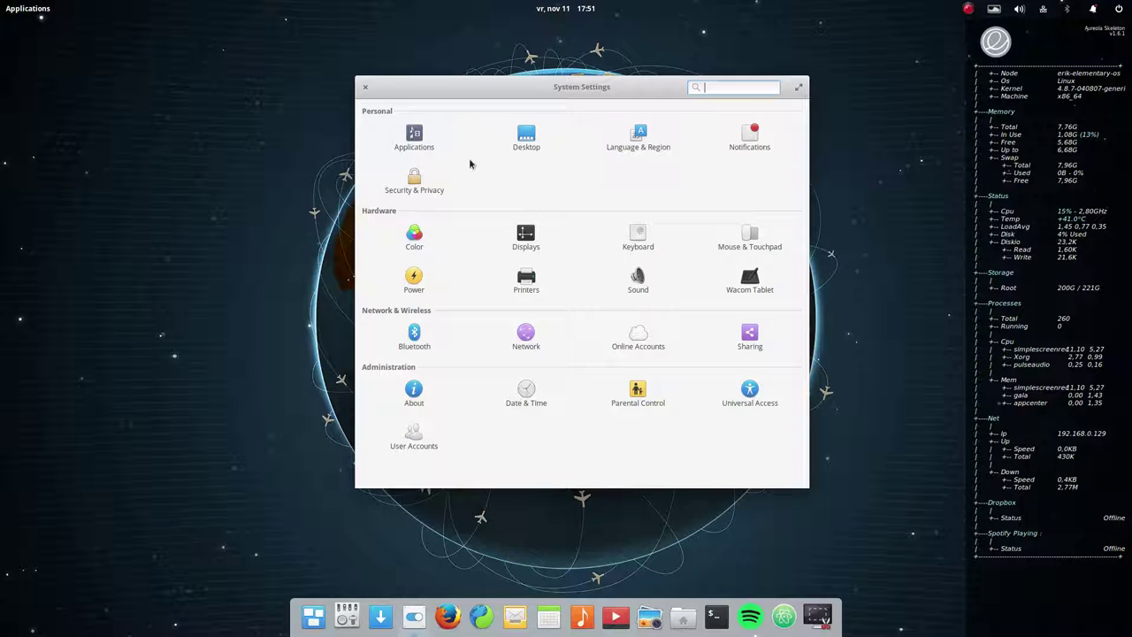
Review the startup and default application settings, including the available web browser choices
{"action": "left_click", "coordinate": [411, 137]}
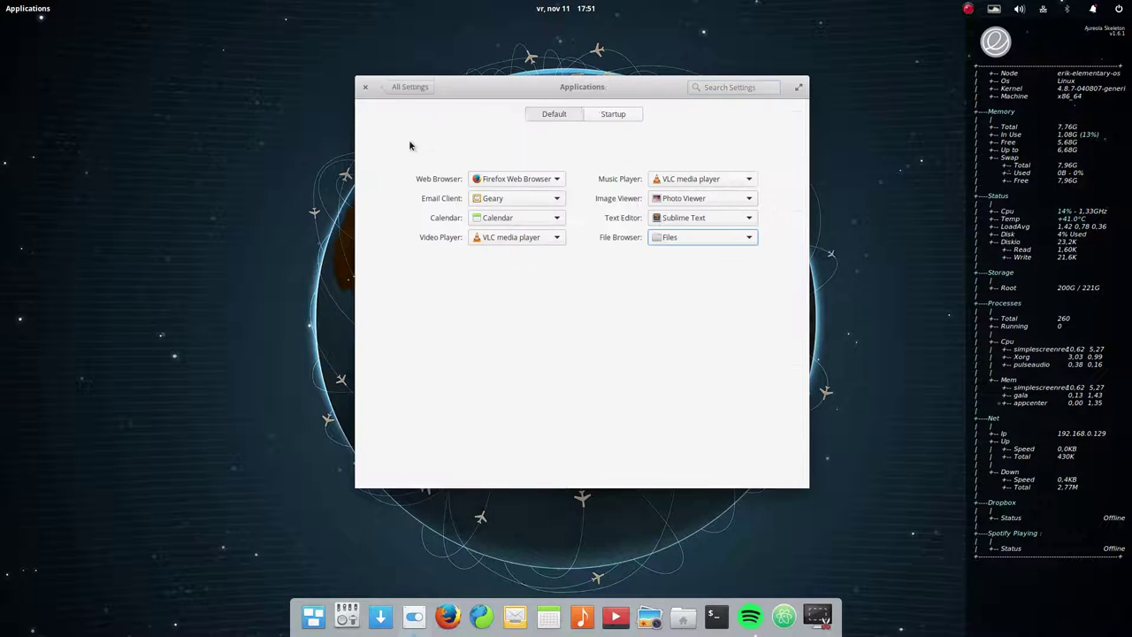
{"action": "left_click", "coordinate": [610, 117]}
{"action": "left_click", "coordinate": [547, 115]}
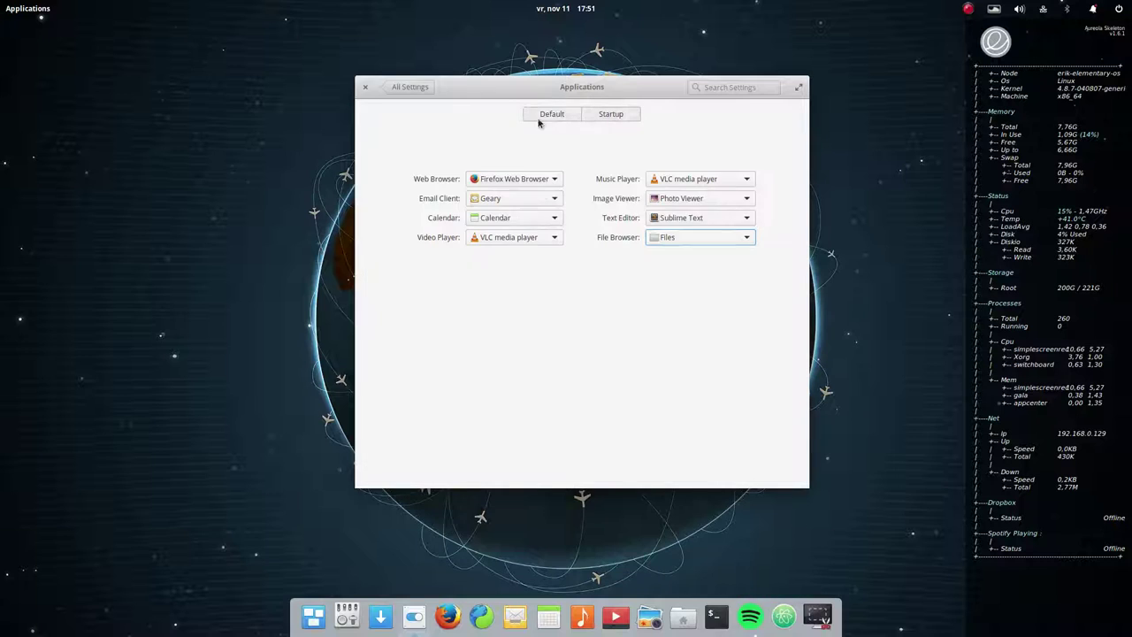
{"action": "left_click", "coordinate": [513, 181]}
{"action": "left_click", "coordinate": [452, 115]}
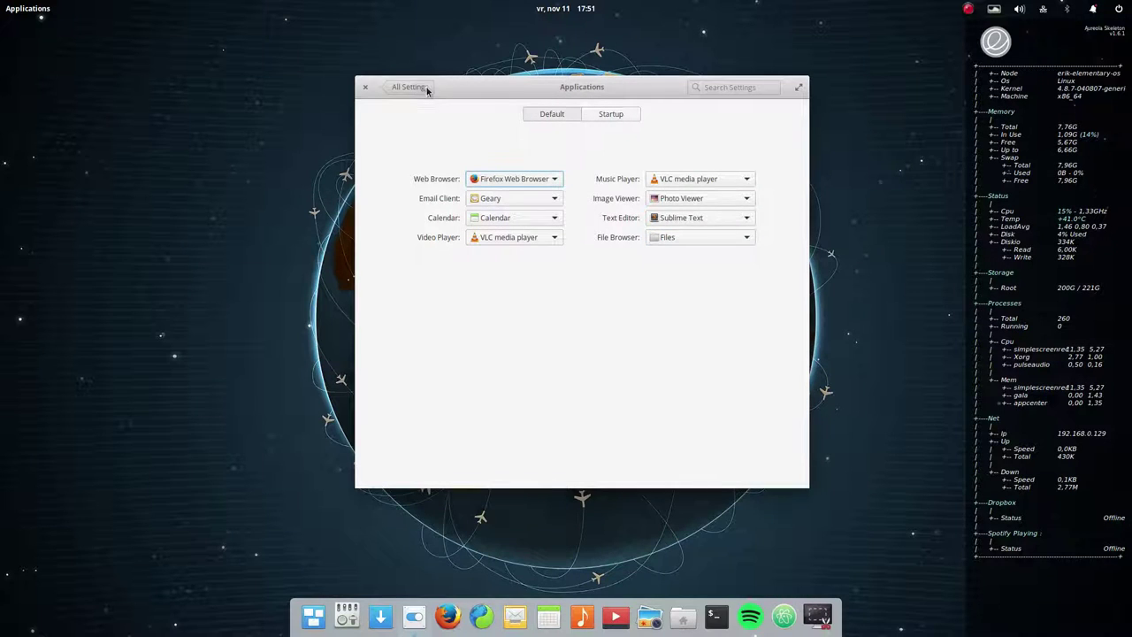
View the Desktop settings for the wallpaper and the dock
{"action": "left_click", "coordinate": [428, 89]}
{"action": "left_click", "coordinate": [520, 144]}
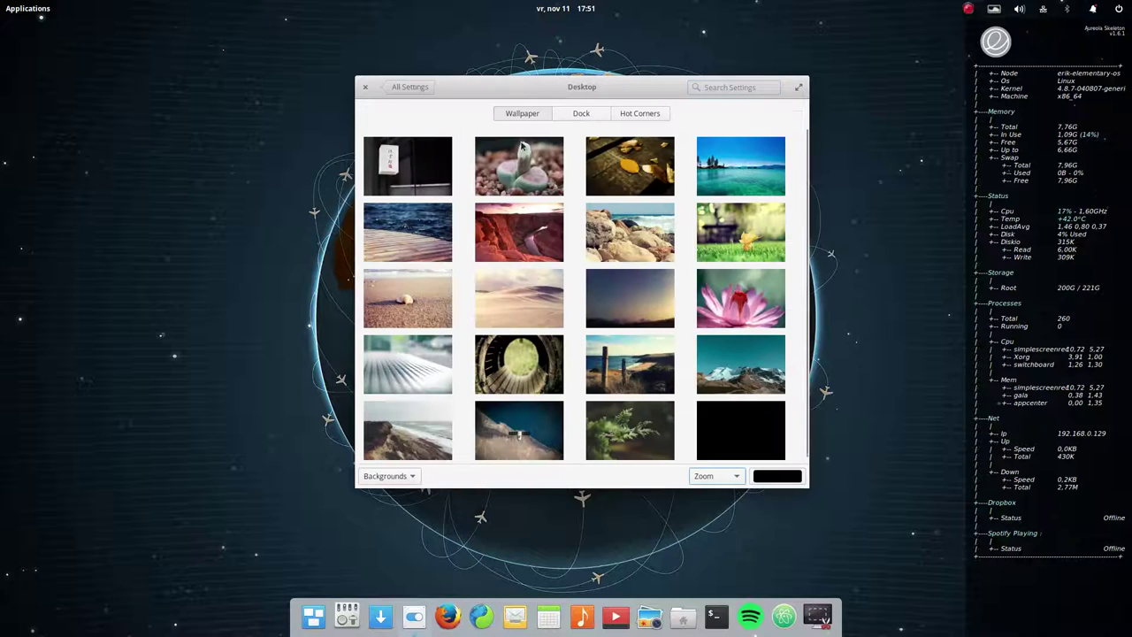
{"action": "left_click", "coordinate": [581, 115]}
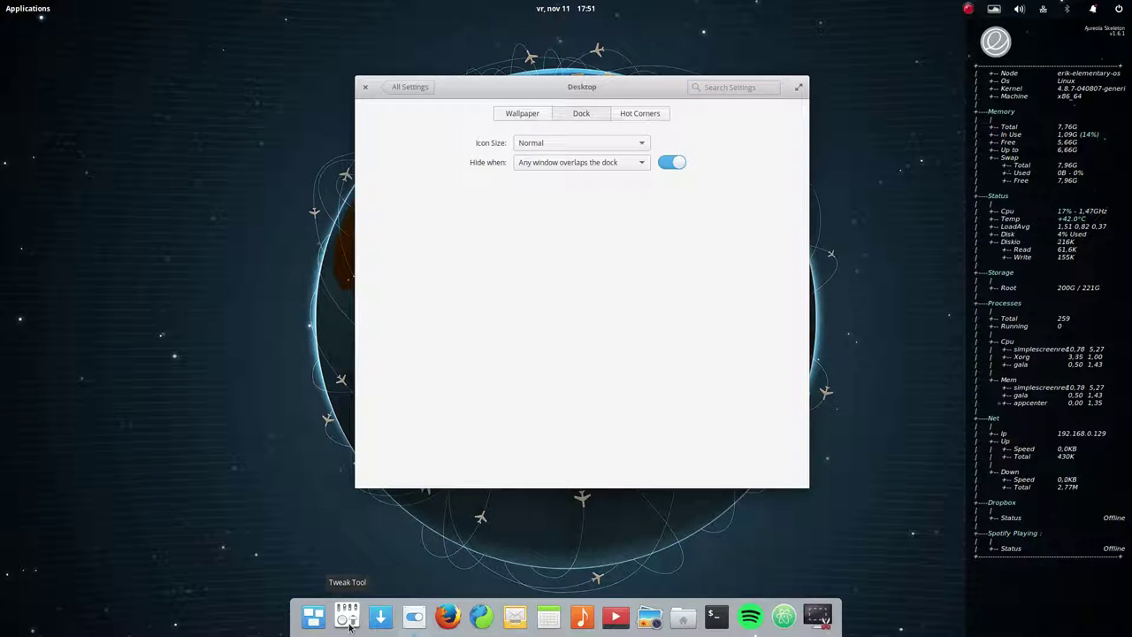
Choose Translucent-Panel as the dock's theme in the dock preferences and close them
{"action": "right_click", "coordinate": [348, 619]}
{"action": "left_click", "coordinate": [398, 602]}
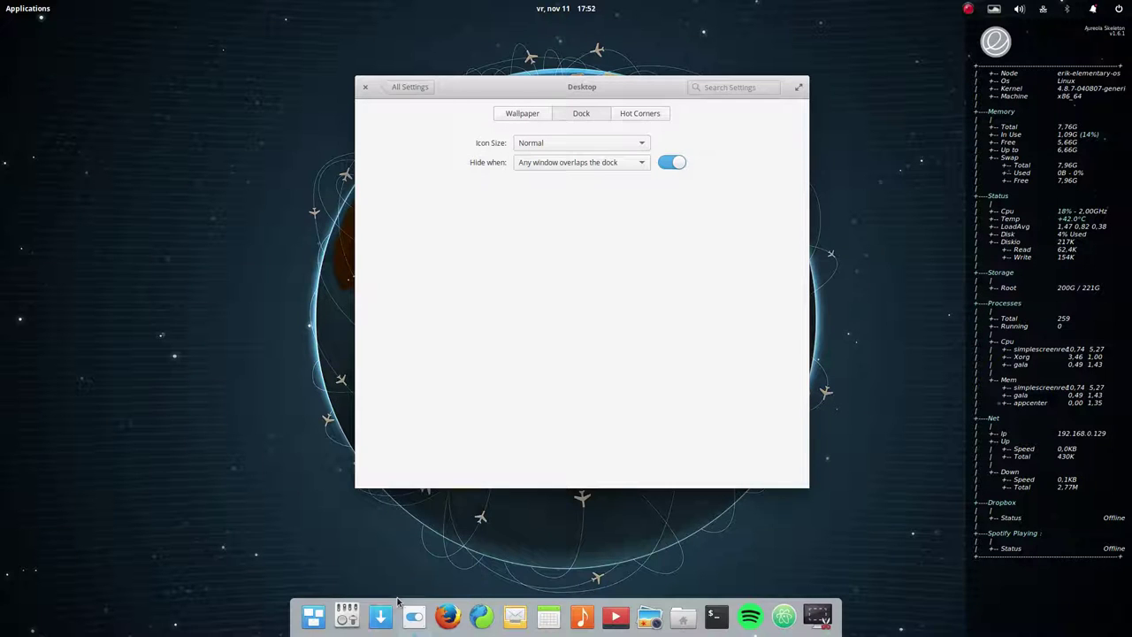
{"action": "left_click", "coordinate": [512, 282]}
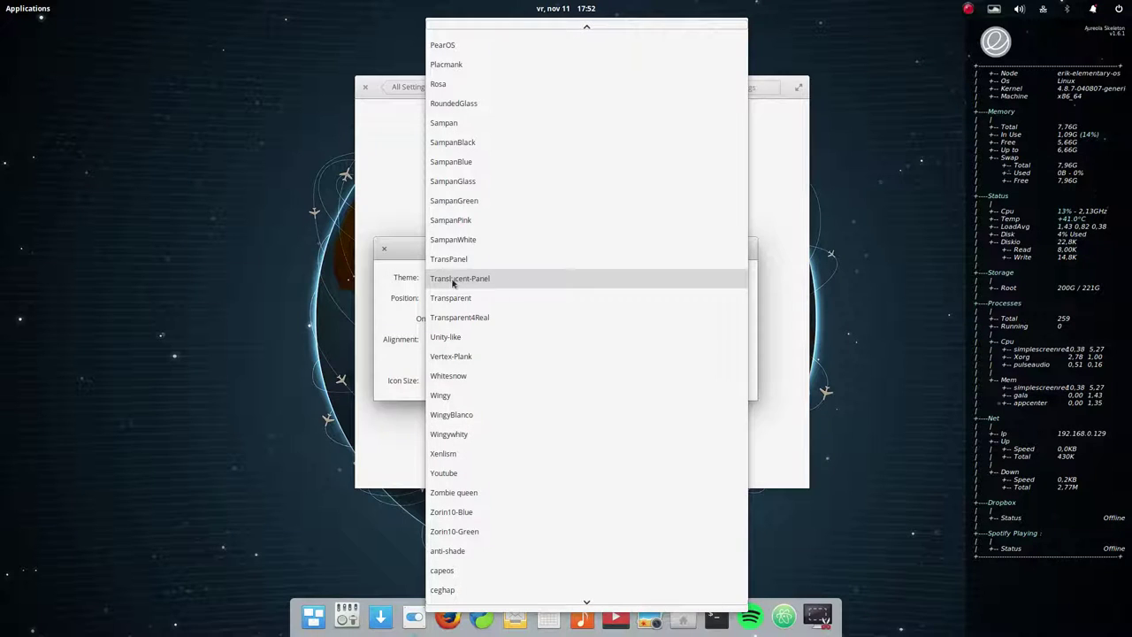
{"action": "left_click", "coordinate": [482, 283]}
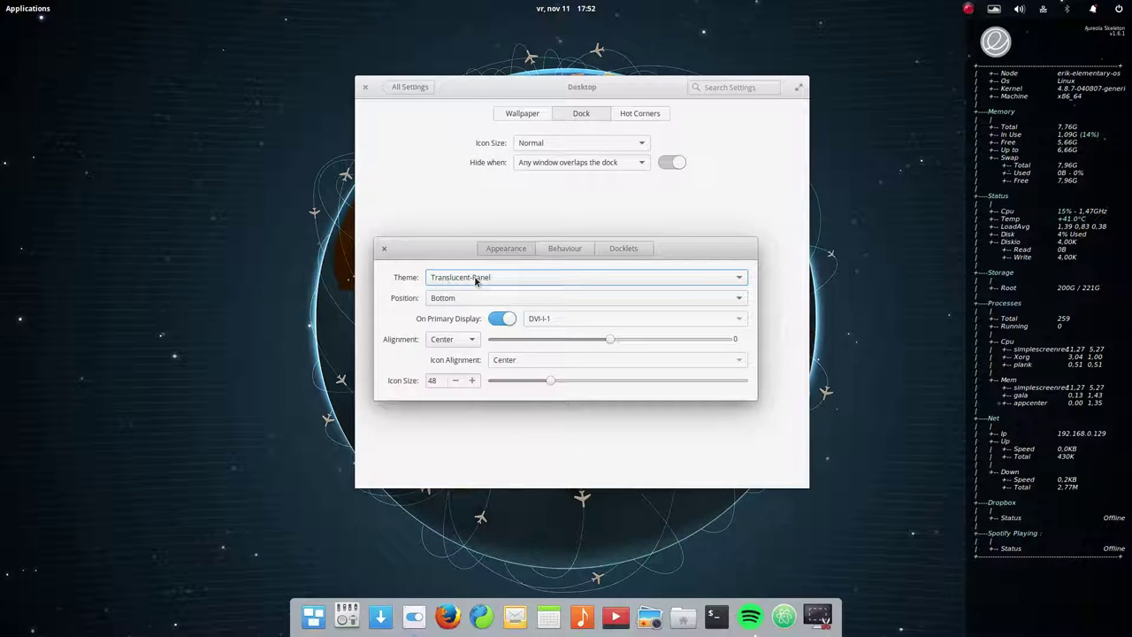
{"action": "left_click", "coordinate": [384, 249]}
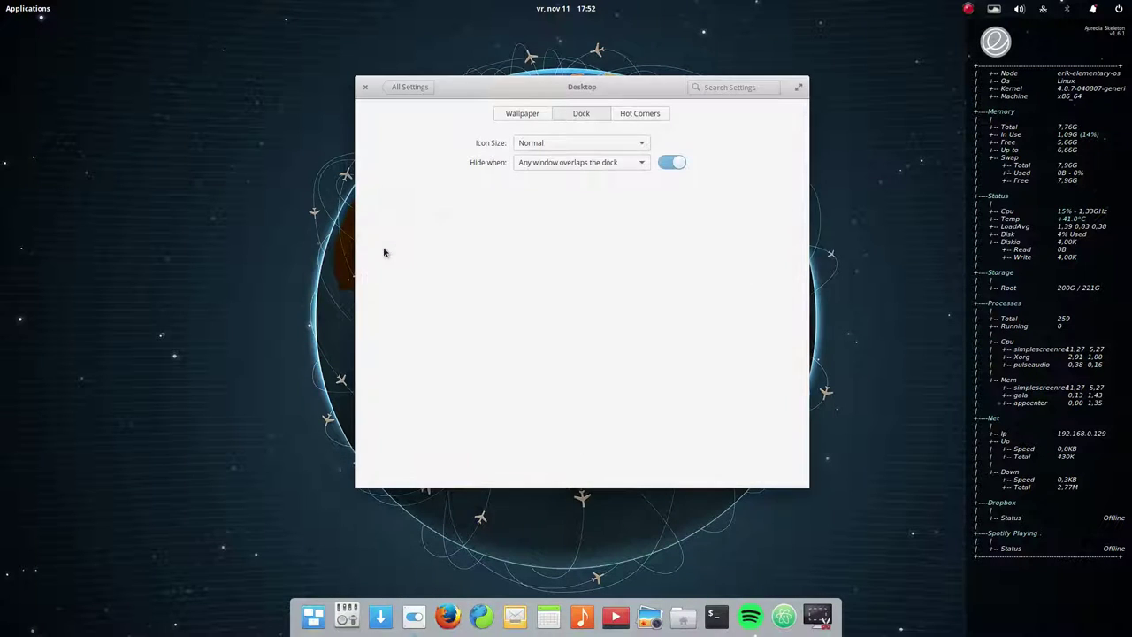
Check the dock's icon size and hiding options without altering them, and view the Hot Corners settings
{"action": "left_click", "coordinate": [561, 148]}
{"action": "left_click", "coordinate": [576, 147]}
{"action": "left_click", "coordinate": [575, 162]}
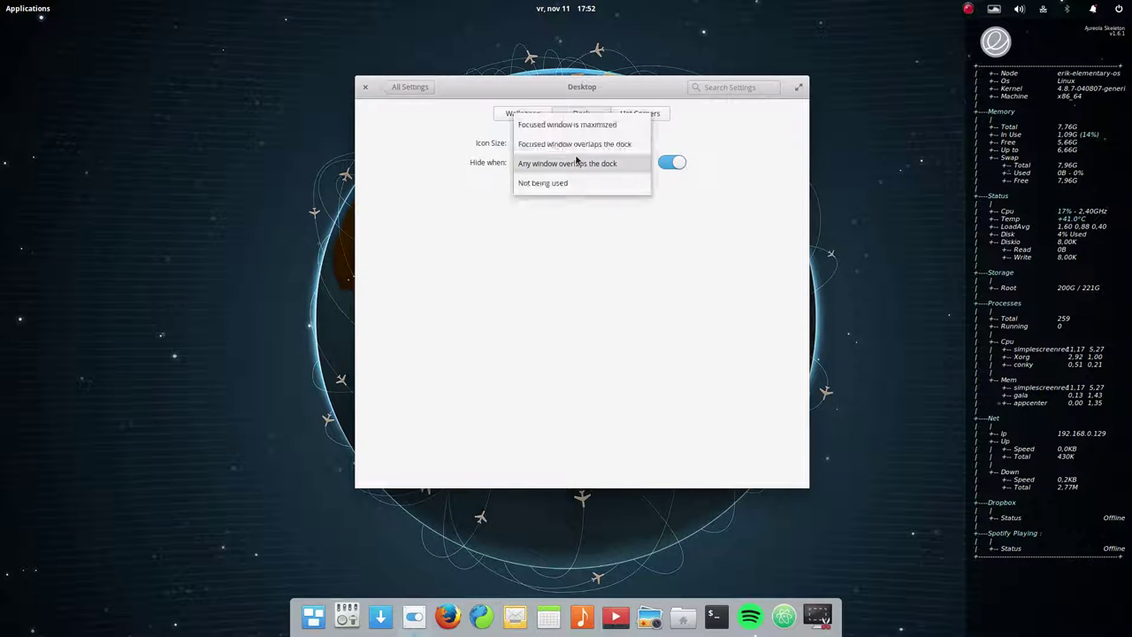
{"action": "left_click", "coordinate": [692, 128]}
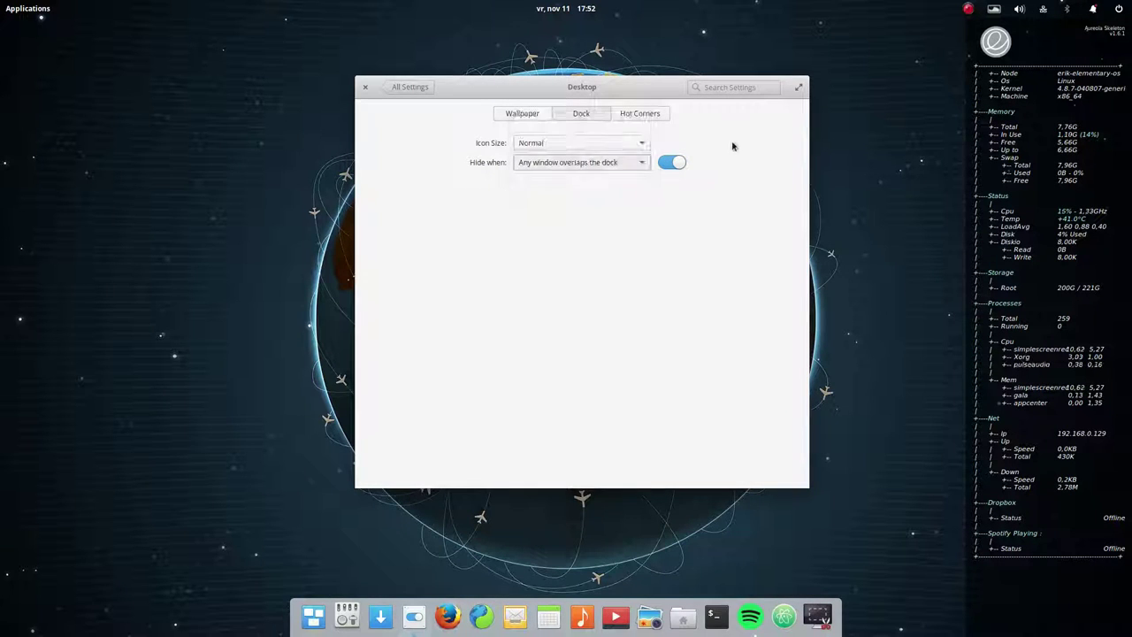
{"action": "left_click", "coordinate": [641, 114]}
Review the custom keyboard shortcuts in the Keyboard settings
{"action": "left_click", "coordinate": [409, 87]}
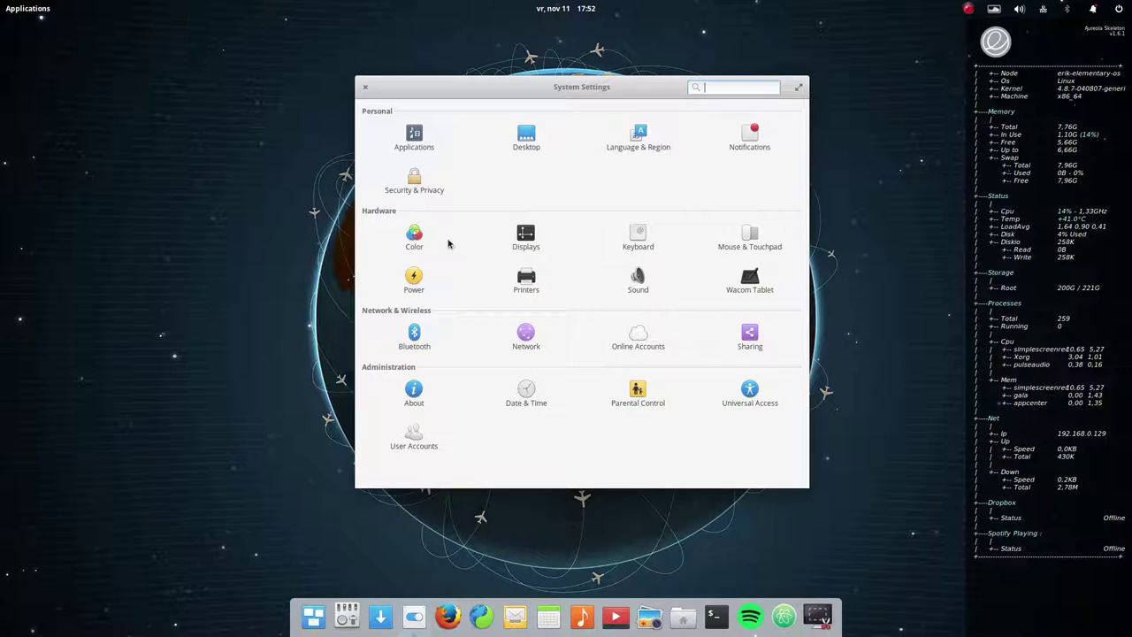
{"action": "left_click", "coordinate": [638, 239]}
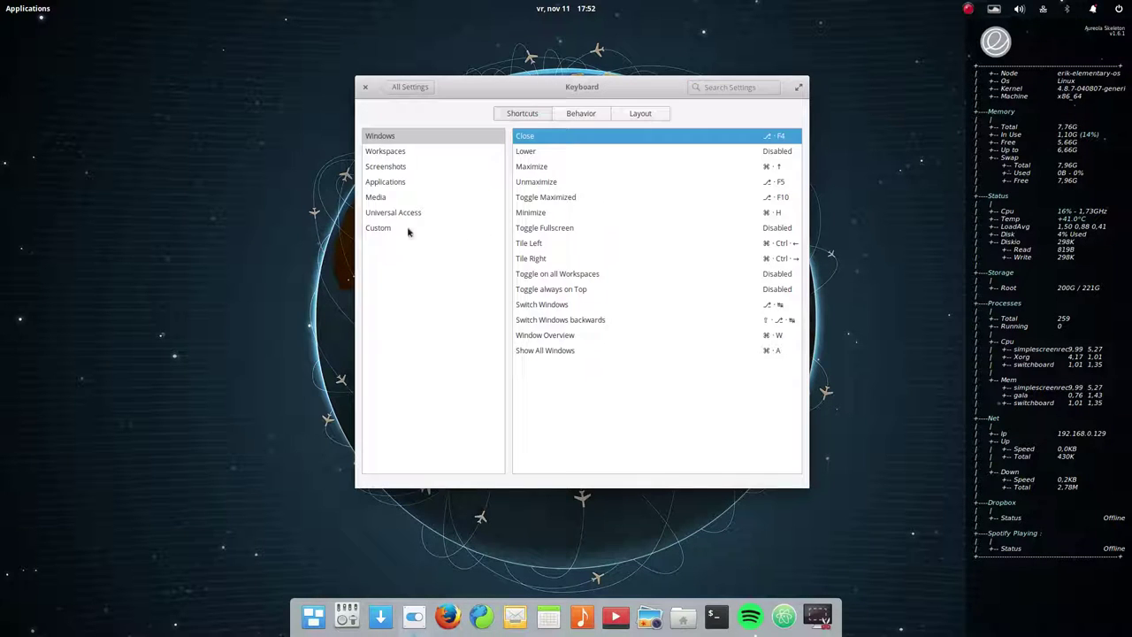
{"action": "left_click", "coordinate": [387, 231]}
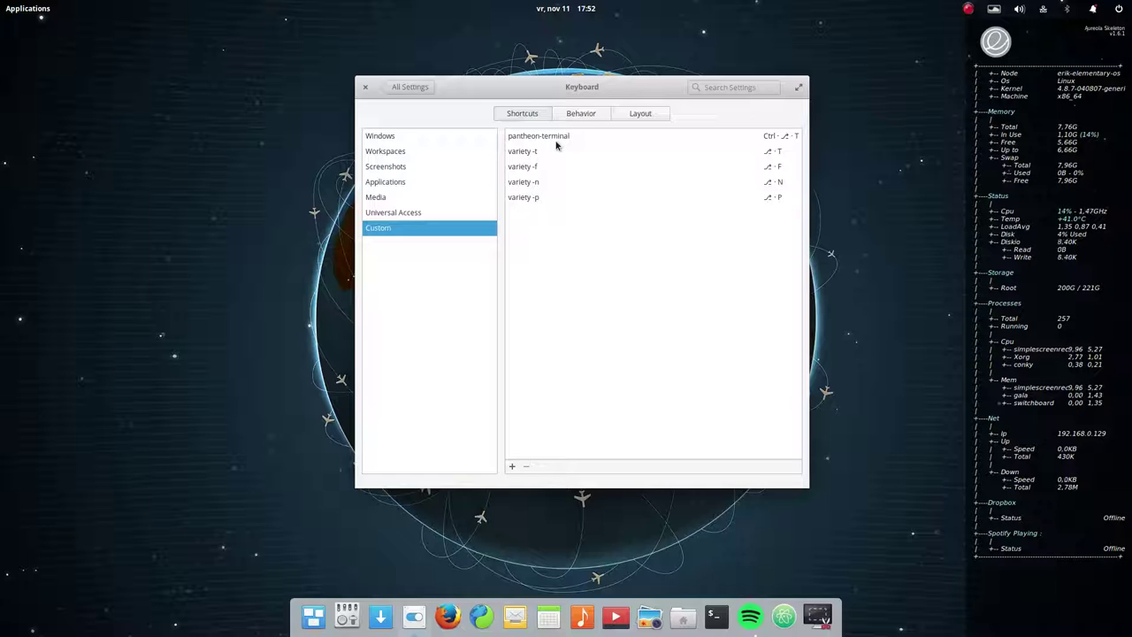
Review the Power settings, keeping the display's turn-off time when inactive at Never
{"action": "left_click", "coordinate": [412, 87]}
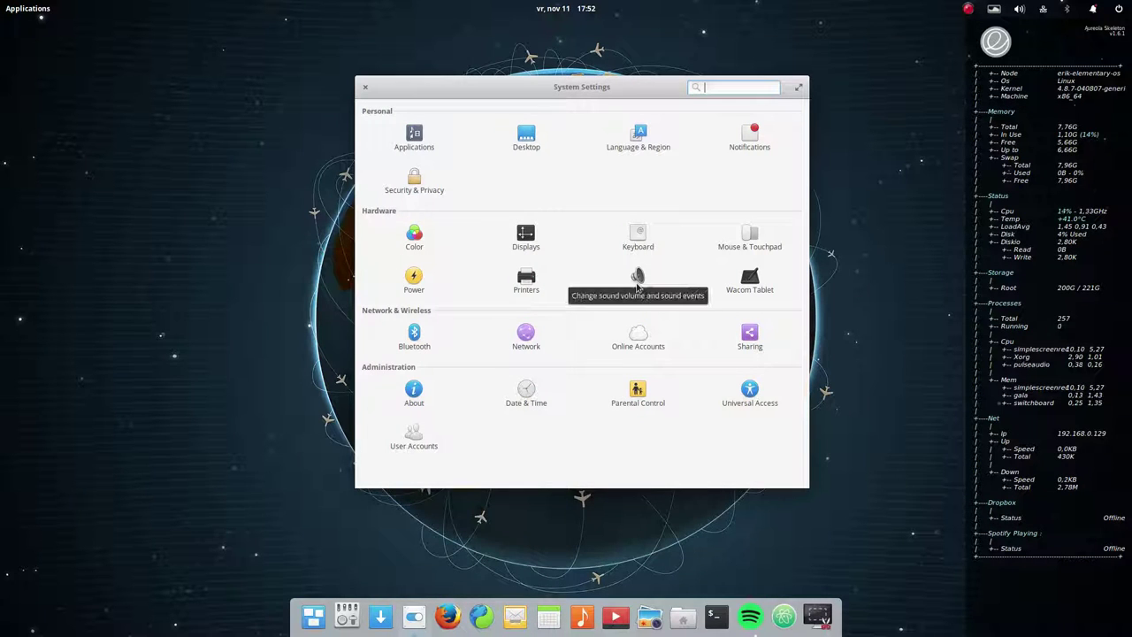
{"action": "left_click", "coordinate": [429, 281]}
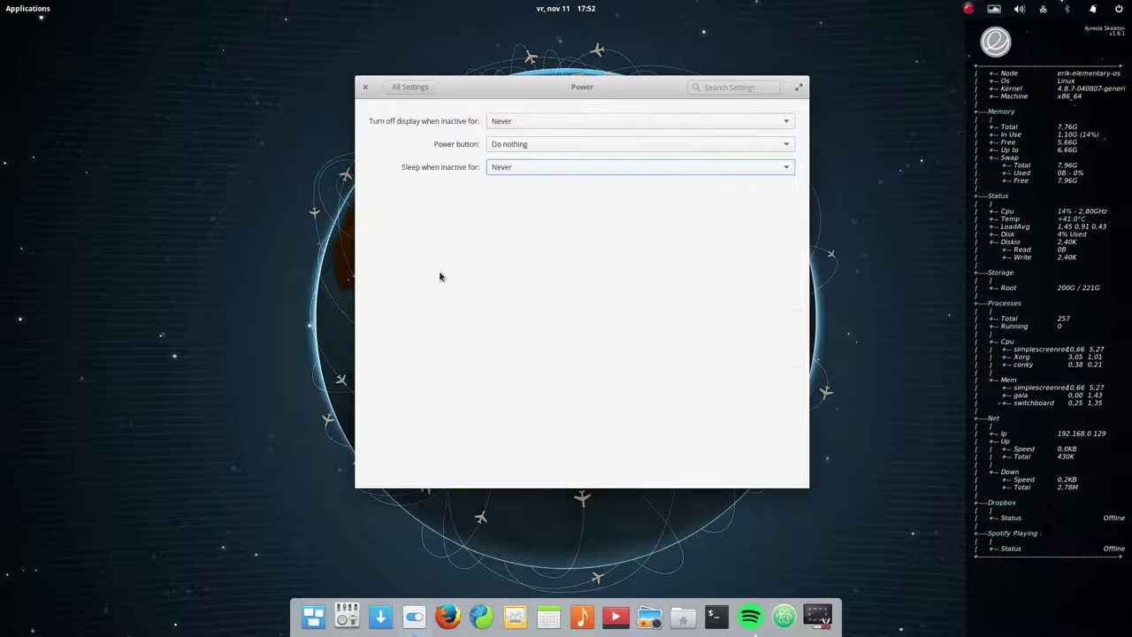
{"action": "left_click", "coordinate": [550, 127]}
{"action": "left_click", "coordinate": [511, 123]}
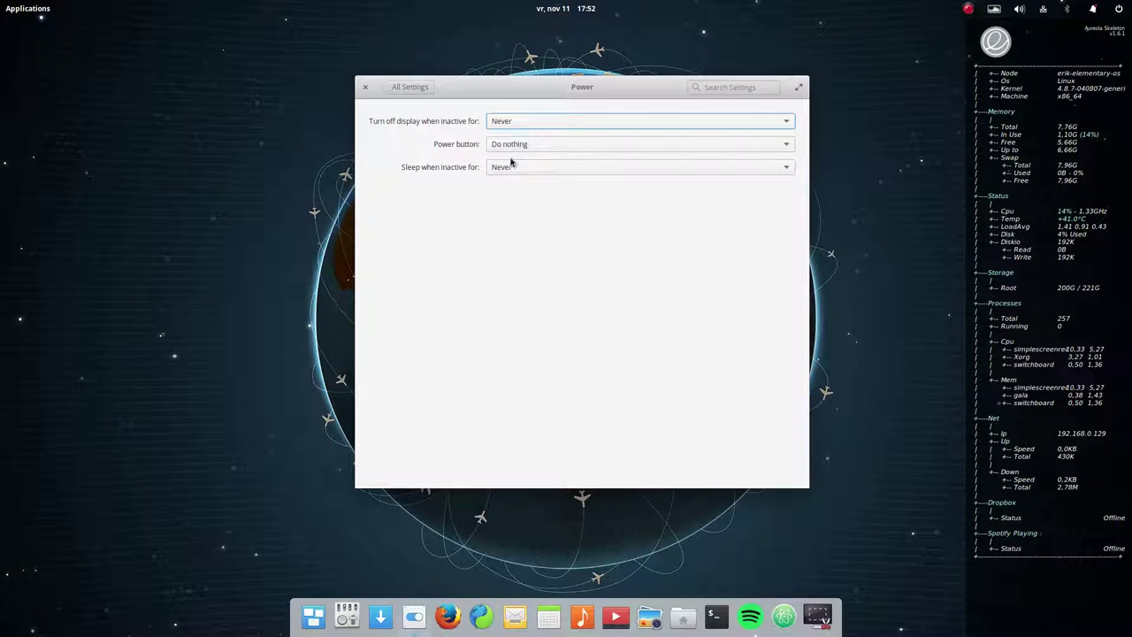
View the installed printer and its job queue in the Printers settings
{"action": "left_click", "coordinate": [412, 87]}
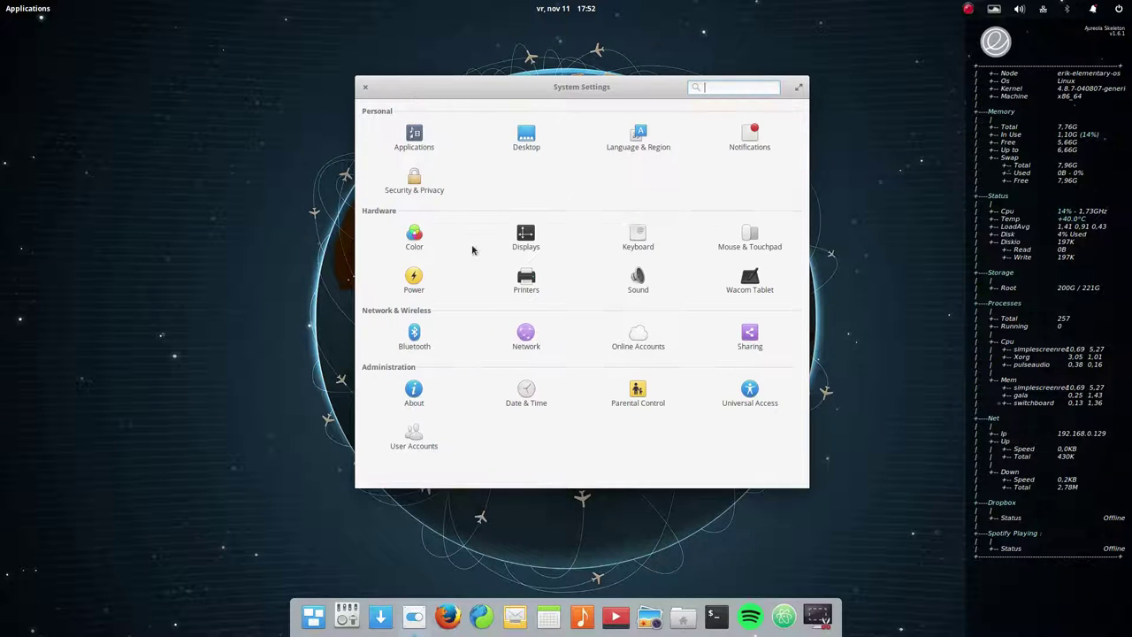
{"action": "left_click", "coordinate": [521, 283]}
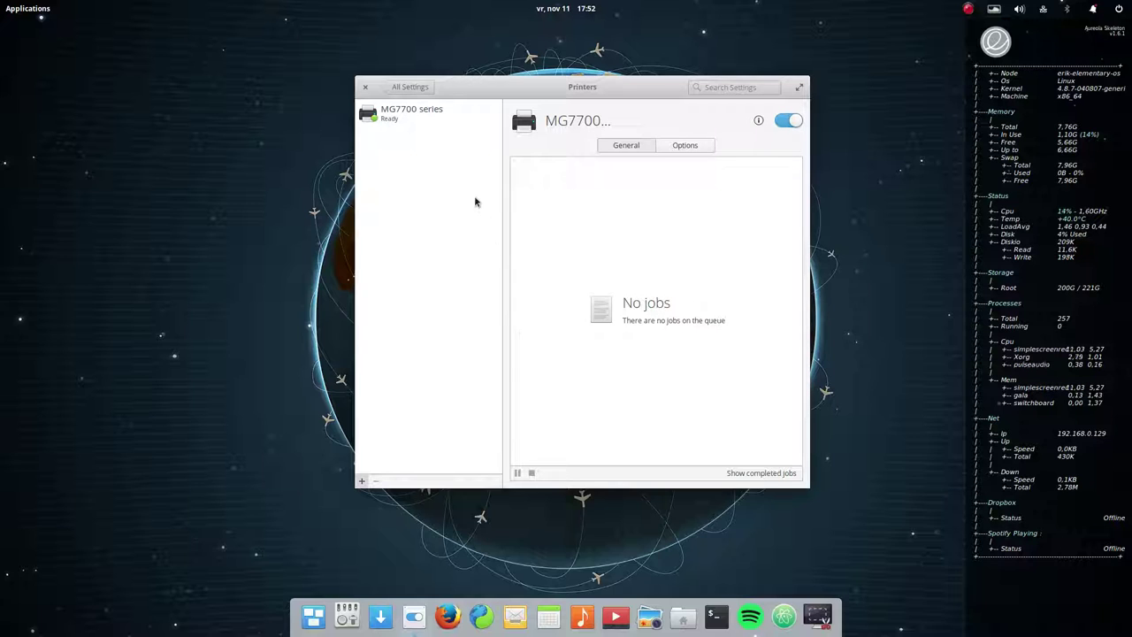
Examine the Canon driver archives in the canon-pixma-mg7750 folder and locate install-canon-mg7750-v1.sh in the Ultimate-Elementary-OS folder
{"action": "left_click", "coordinate": [418, 87]}
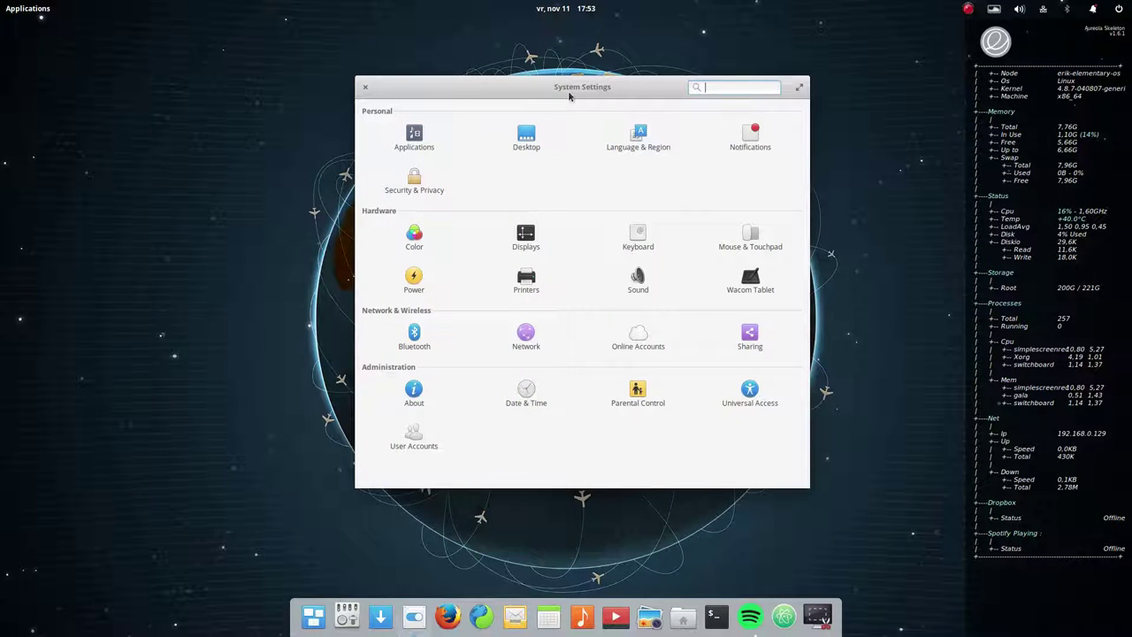
{"action": "left_click_drag", "start_coordinate": [564, 98], "coordinate": [590, 100]}
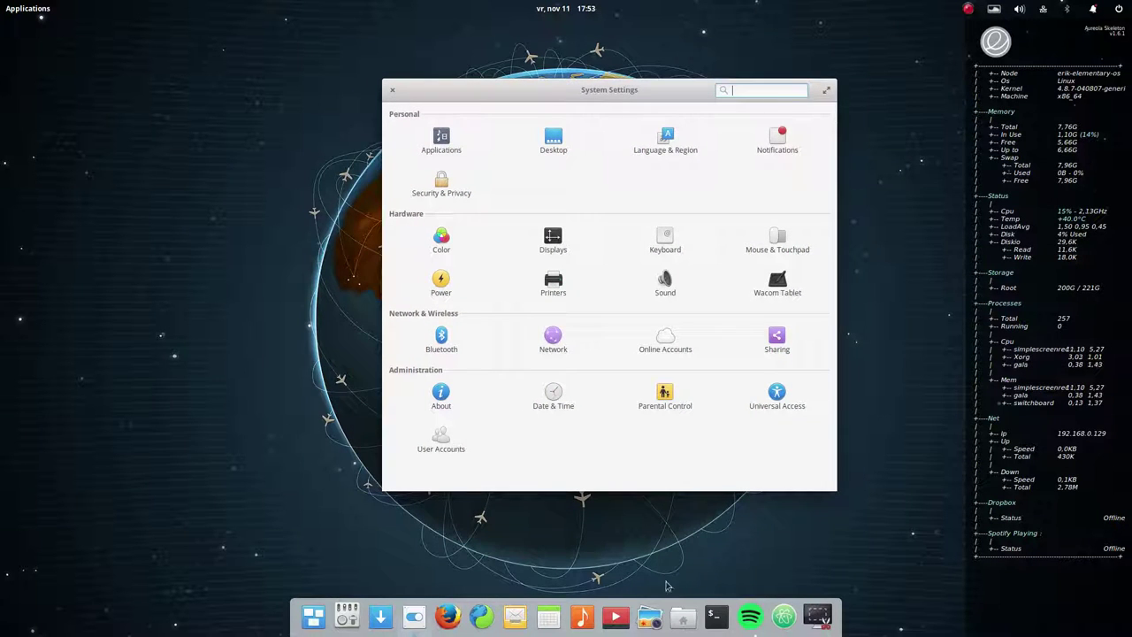
{"action": "left_click", "coordinate": [683, 617]}
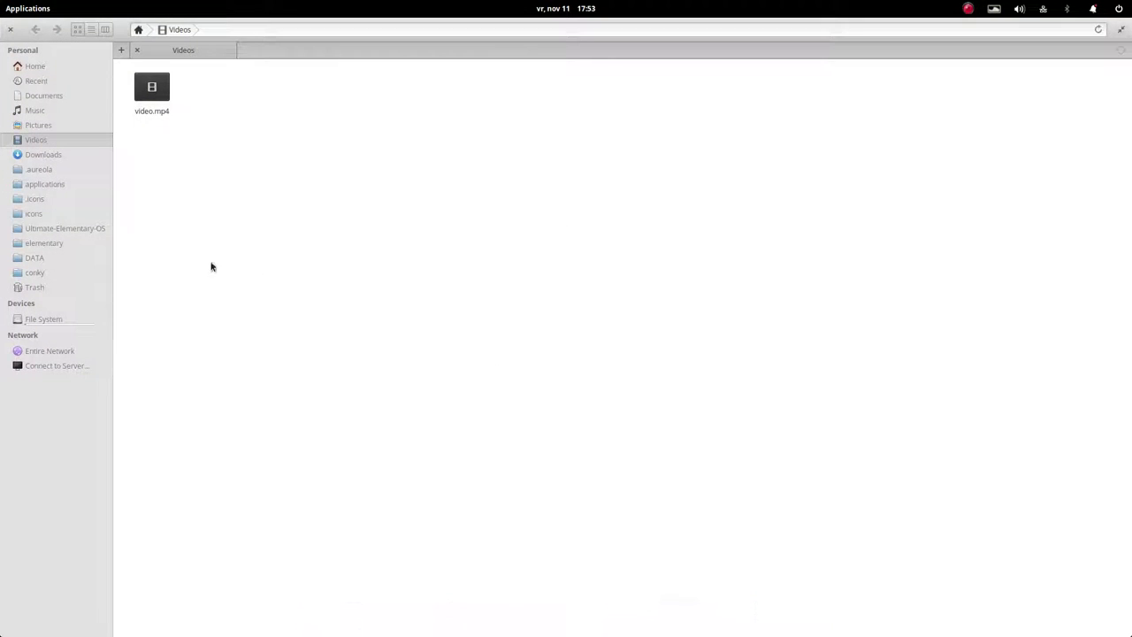
{"action": "left_click", "coordinate": [88, 229]}
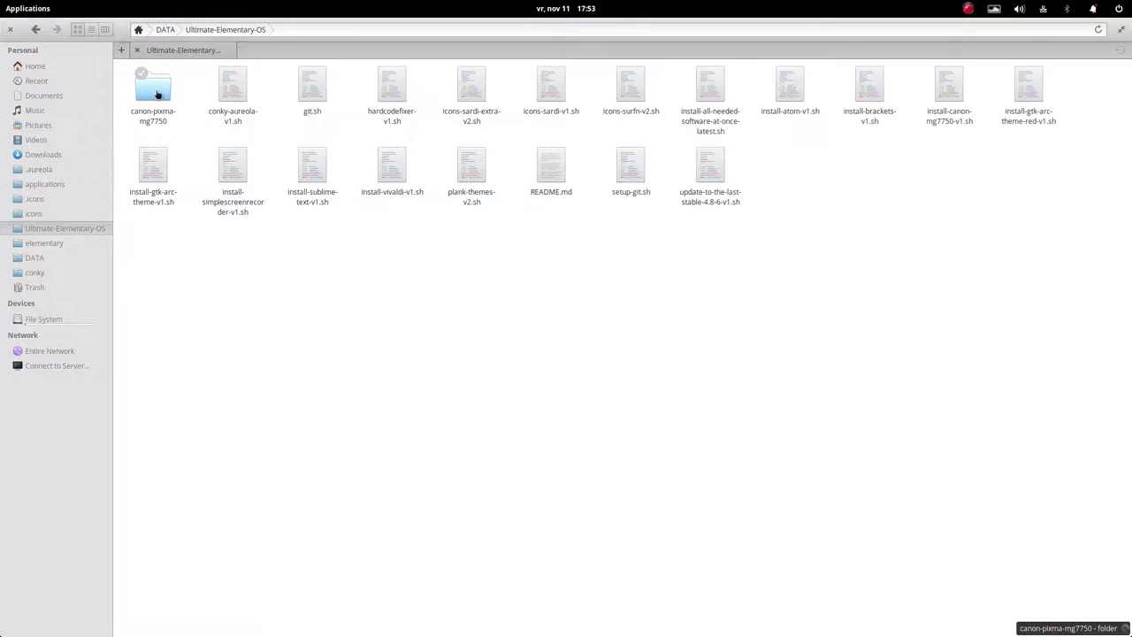
{"action": "left_click", "coordinate": [157, 93]}
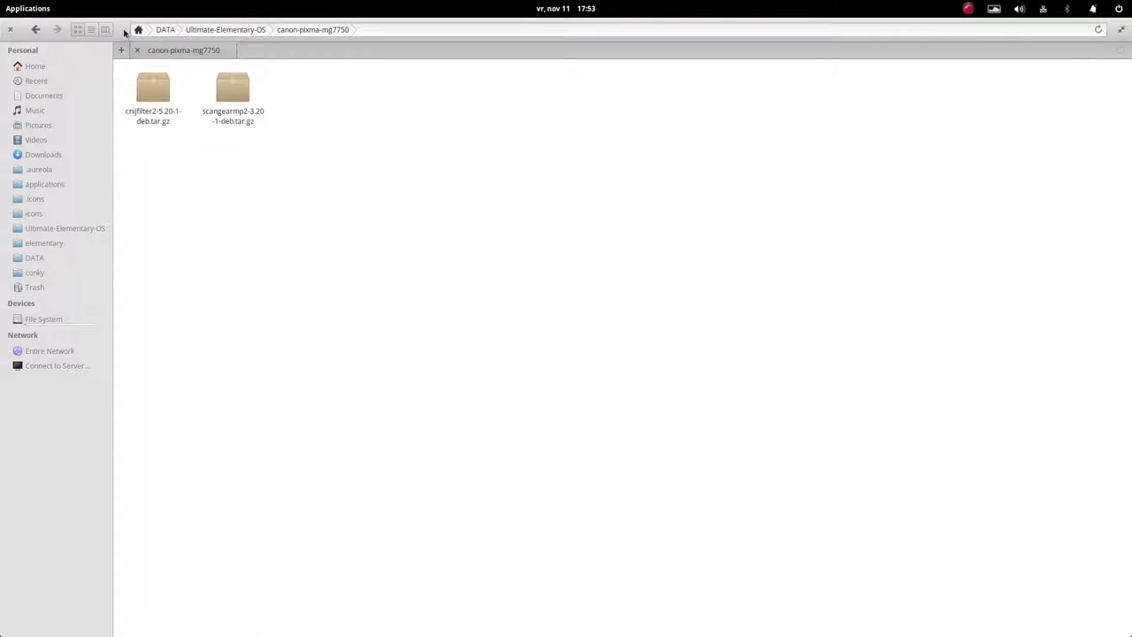
{"action": "left_click", "coordinate": [165, 29]}
{"action": "left_click", "coordinate": [152, 88]}
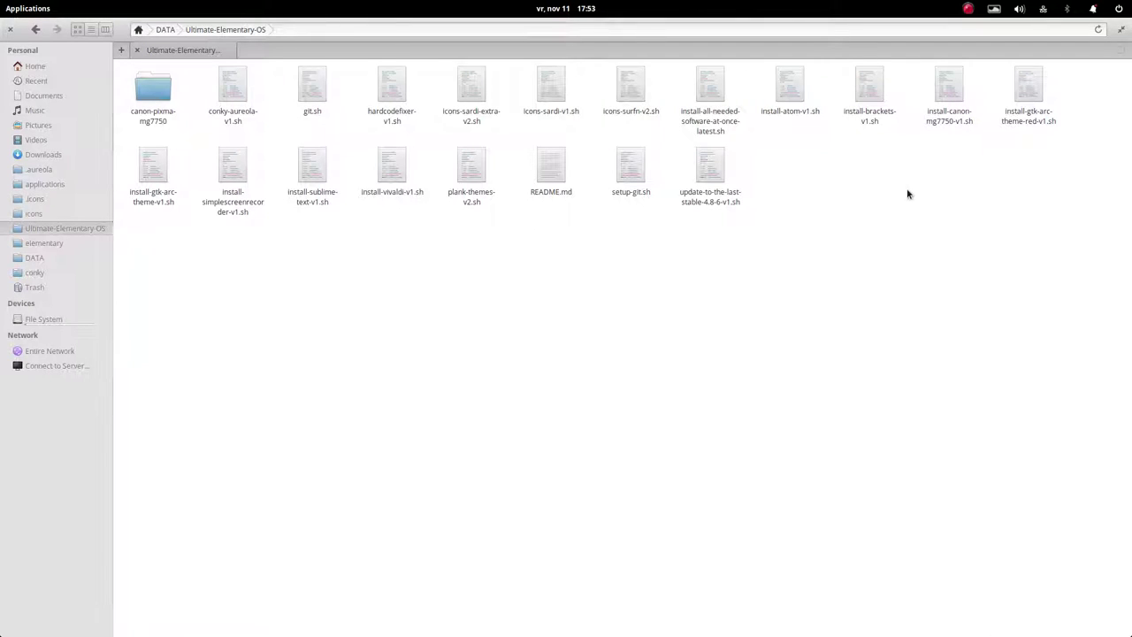
{"action": "left_click", "coordinate": [940, 88]}
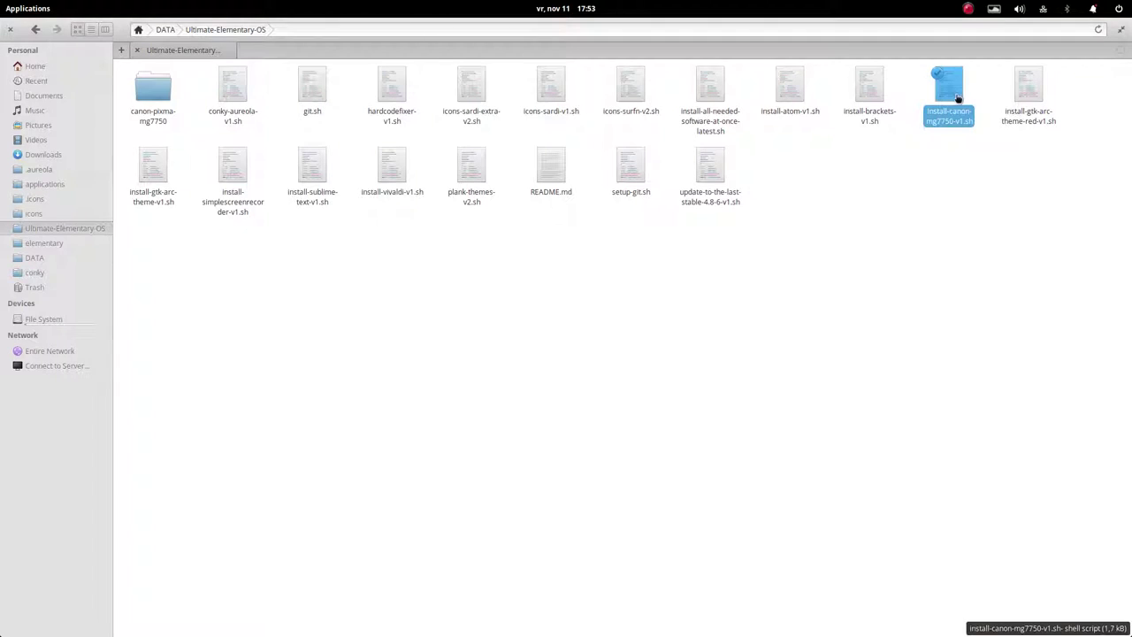
{"action": "left_click", "coordinate": [11, 29]}
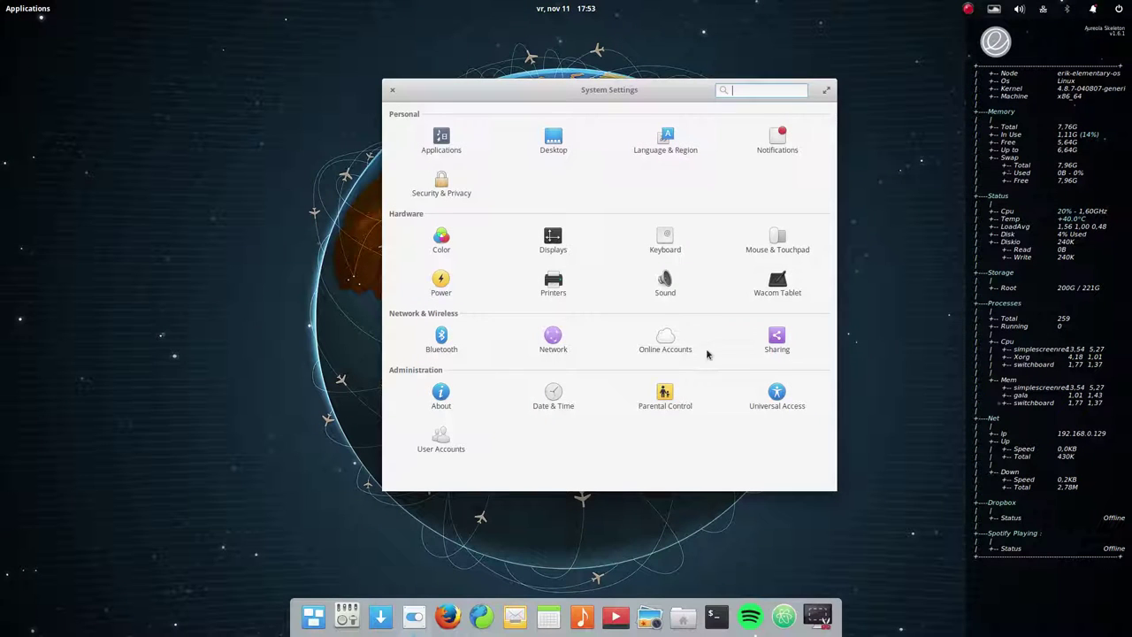
View the paired devices in the Bluetooth settings and the system and hardware information in the About settings
{"action": "left_click", "coordinate": [441, 337]}
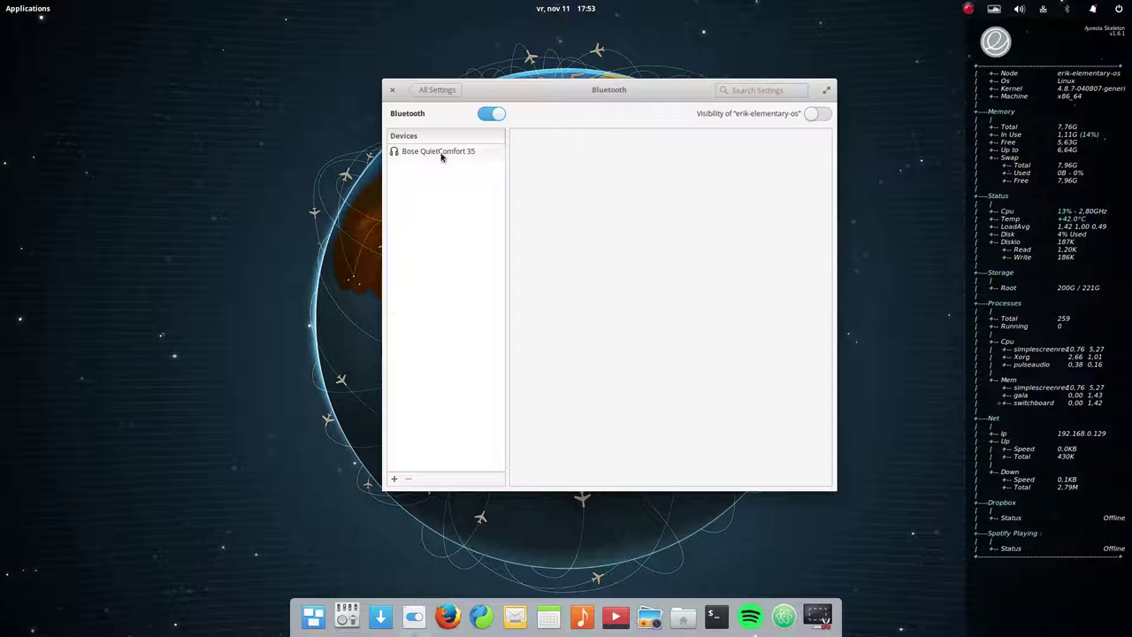
{"action": "left_click", "coordinate": [436, 91]}
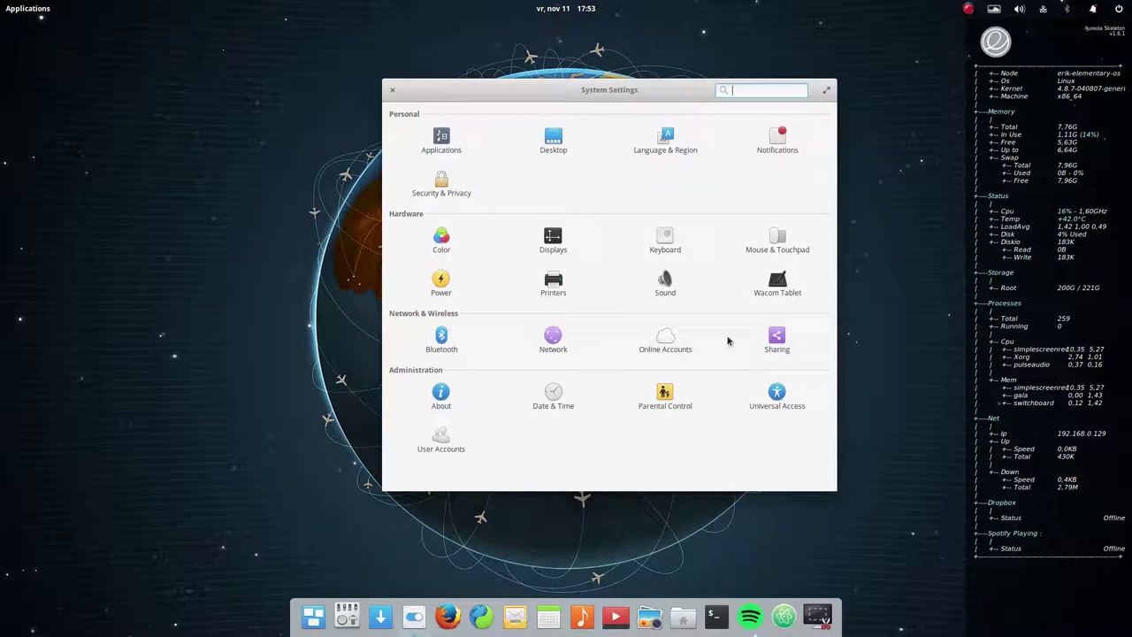
{"action": "left_click", "coordinate": [443, 398]}
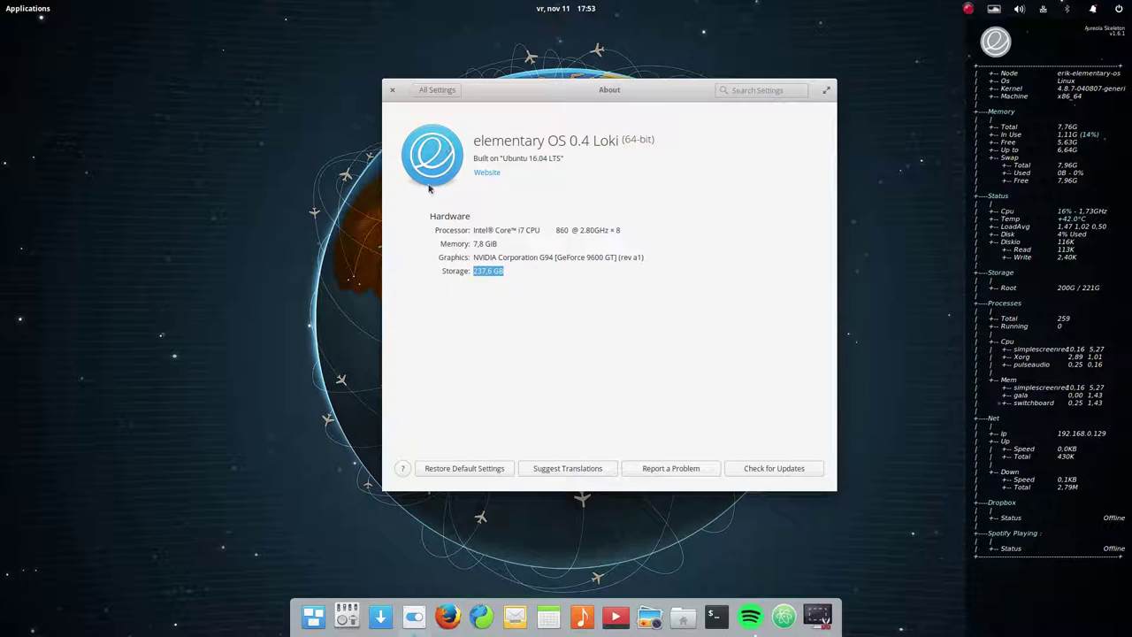
{"action": "left_click", "coordinate": [431, 90]}
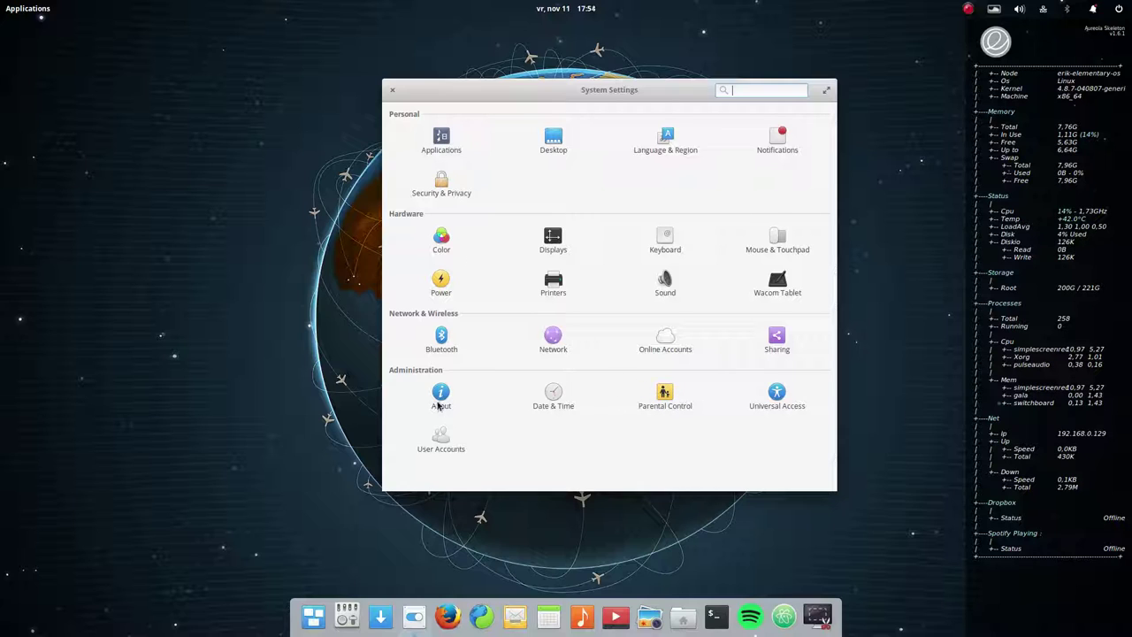
View the Parental Control and Universal Access settings, and return to the settings overview
{"action": "left_click", "coordinate": [665, 396]}
{"action": "left_click", "coordinate": [442, 89]}
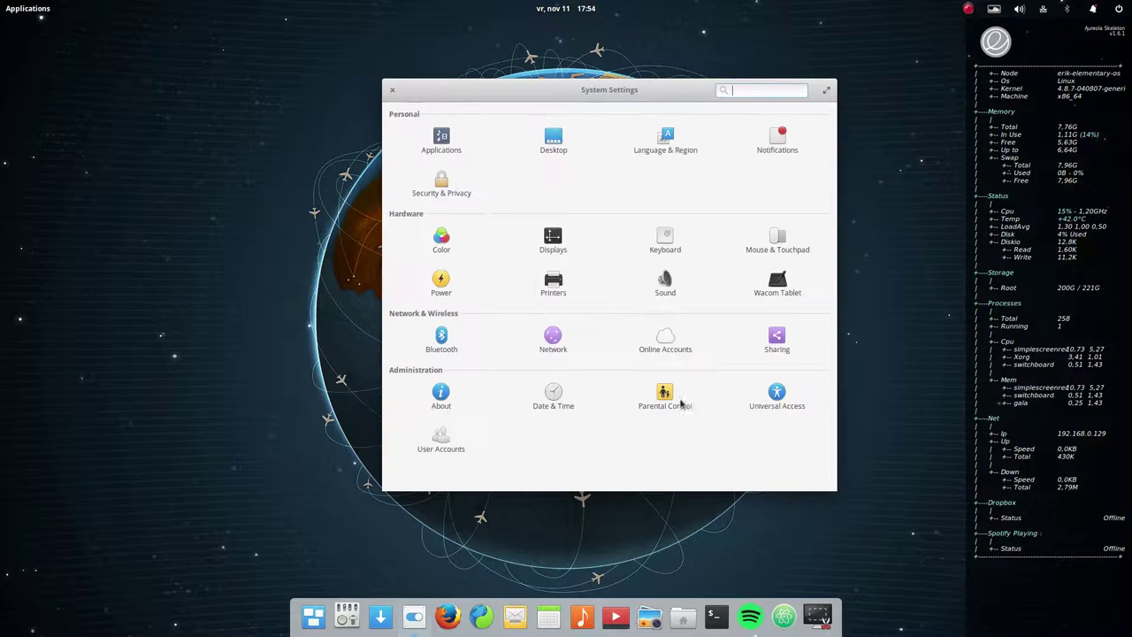
{"action": "left_click", "coordinate": [769, 396]}
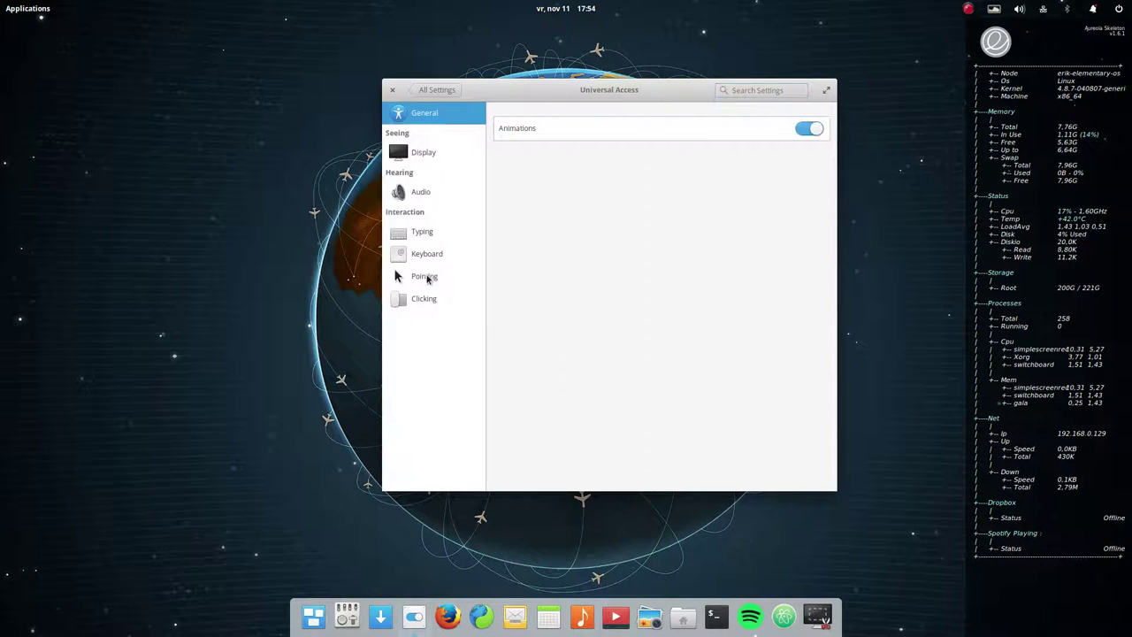
{"action": "left_click", "coordinate": [425, 93]}
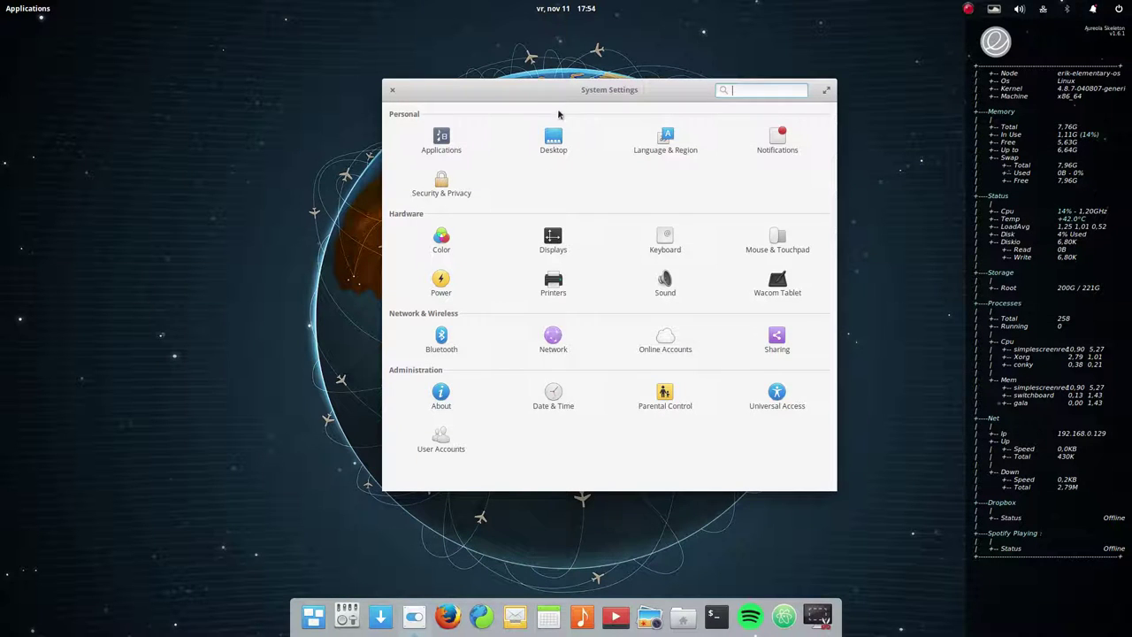
Open Tweaks and arrange its window beside System Settings so both are visible
{"action": "left_click_drag", "start_coordinate": [569, 99], "coordinate": [640, 84]}
{"action": "left_click", "coordinate": [346, 616]}
{"action": "left_click_drag", "start_coordinate": [564, 161], "coordinate": [232, 128]}
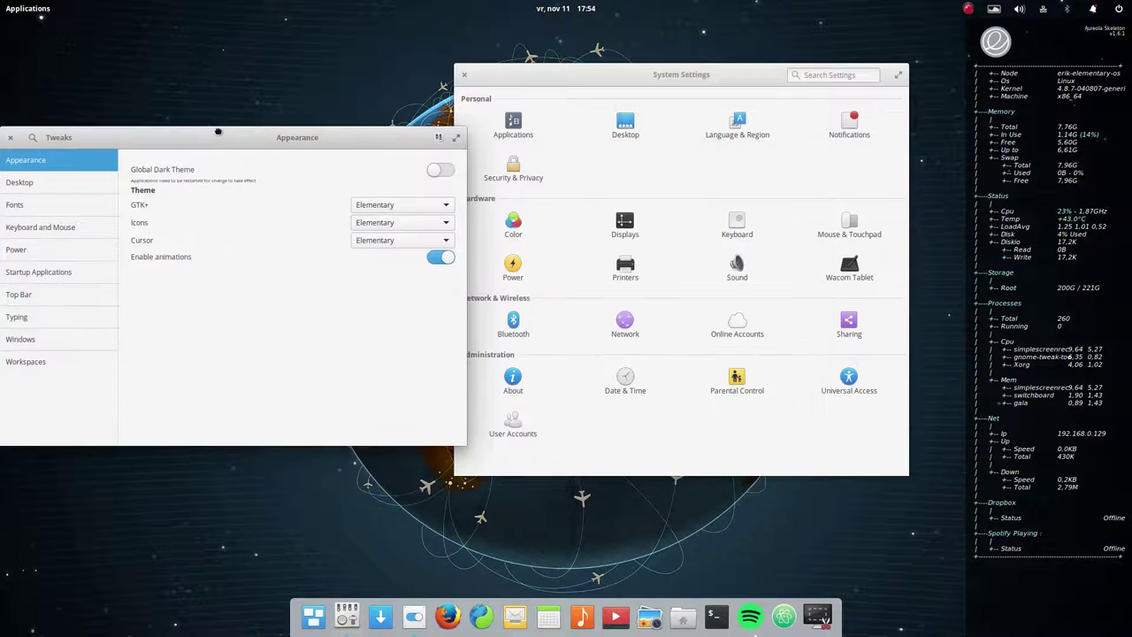
Try the Arc-Dark and Arc-Red-Dark GTK+ themes in the Appearance settings, and restore the Elementary theme
{"action": "left_click", "coordinate": [369, 206]}
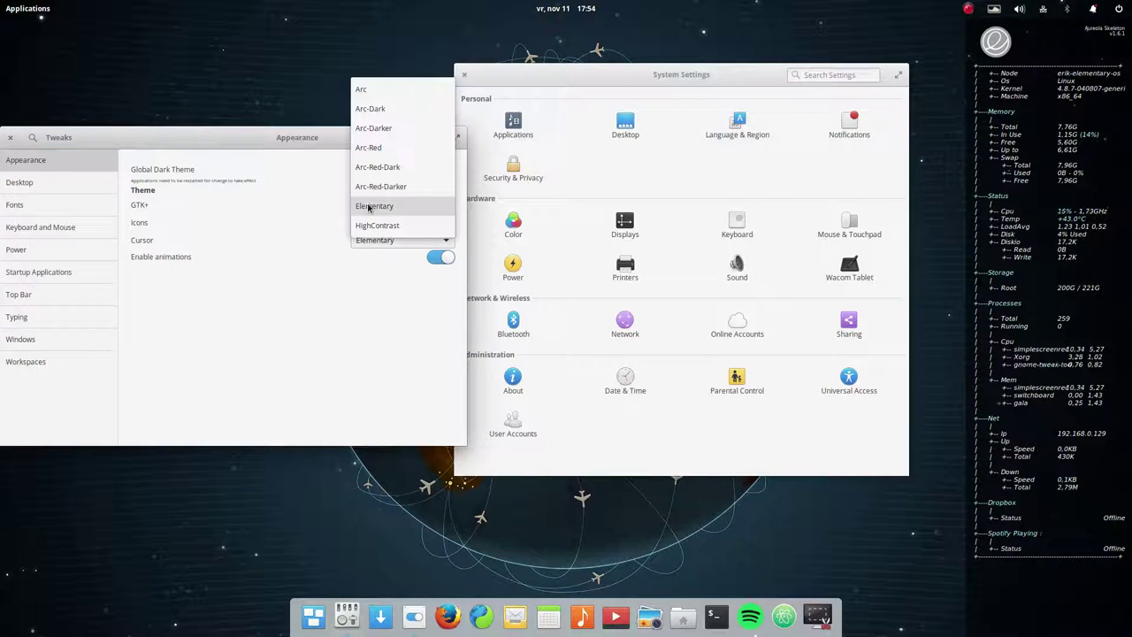
{"action": "left_click", "coordinate": [385, 111]}
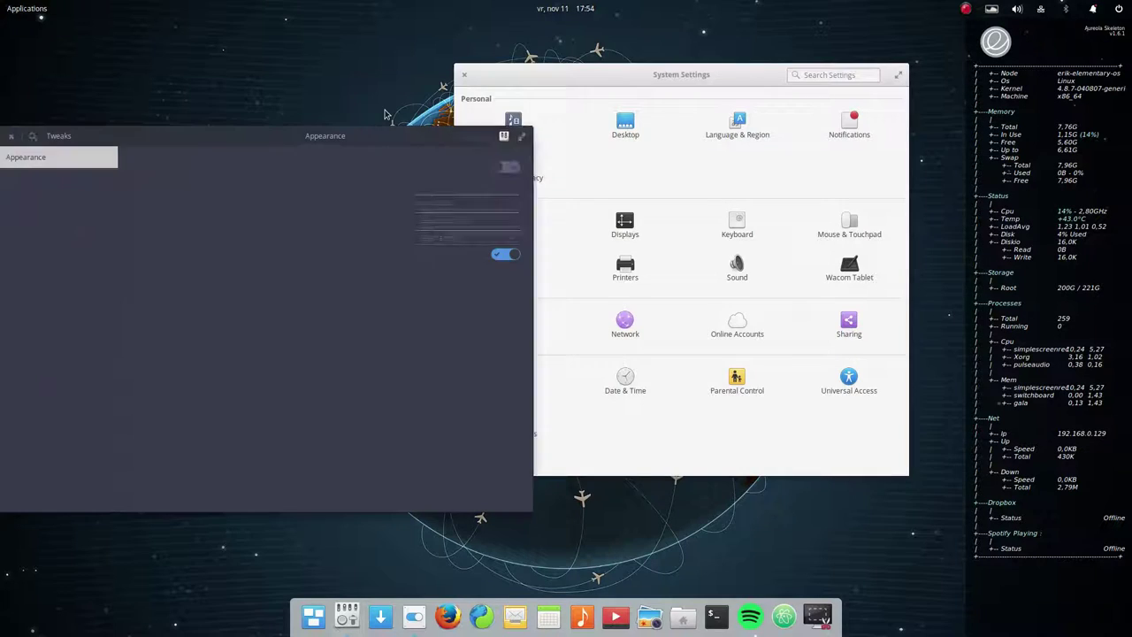
{"action": "left_click_drag", "start_coordinate": [376, 139], "coordinate": [392, 164]}
{"action": "left_click", "coordinate": [431, 234]}
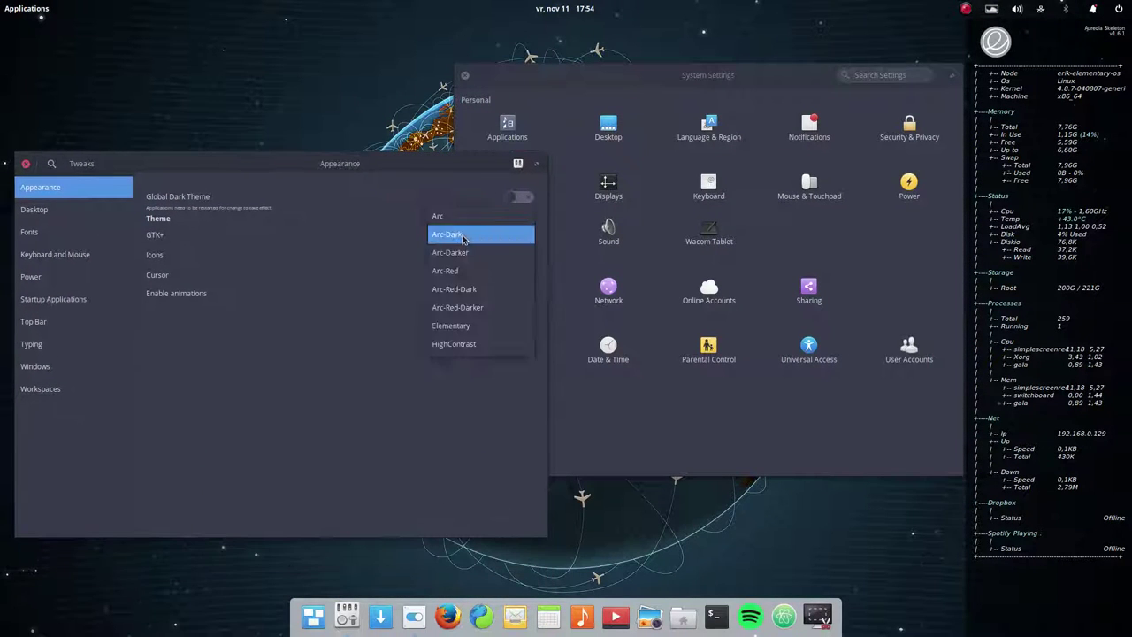
{"action": "left_click", "coordinate": [471, 289]}
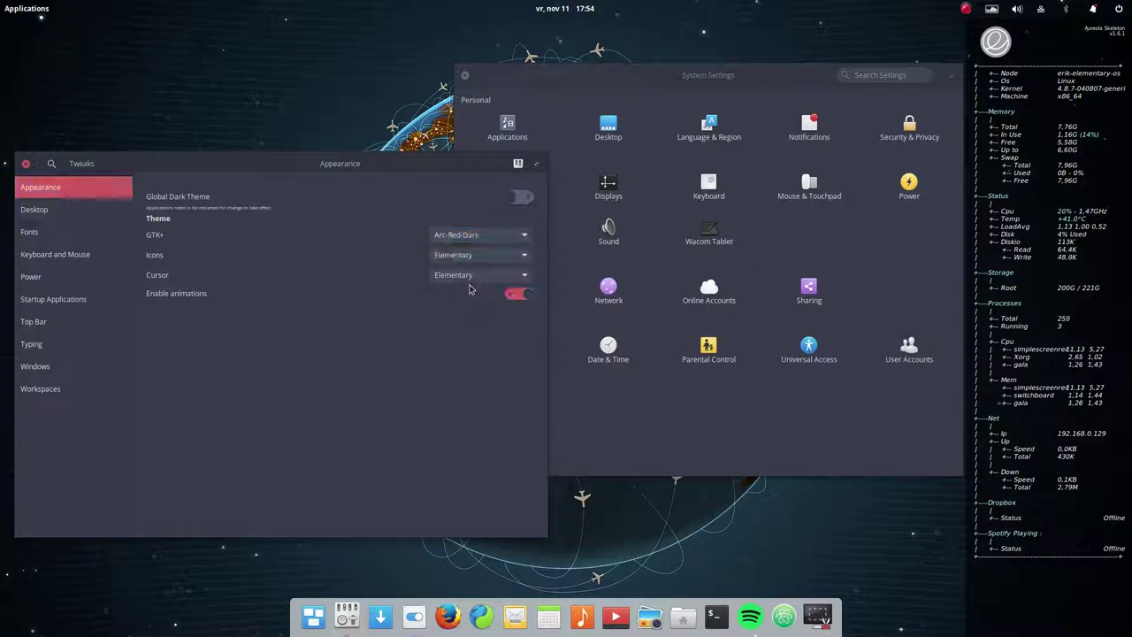
{"action": "left_click", "coordinate": [472, 235]}
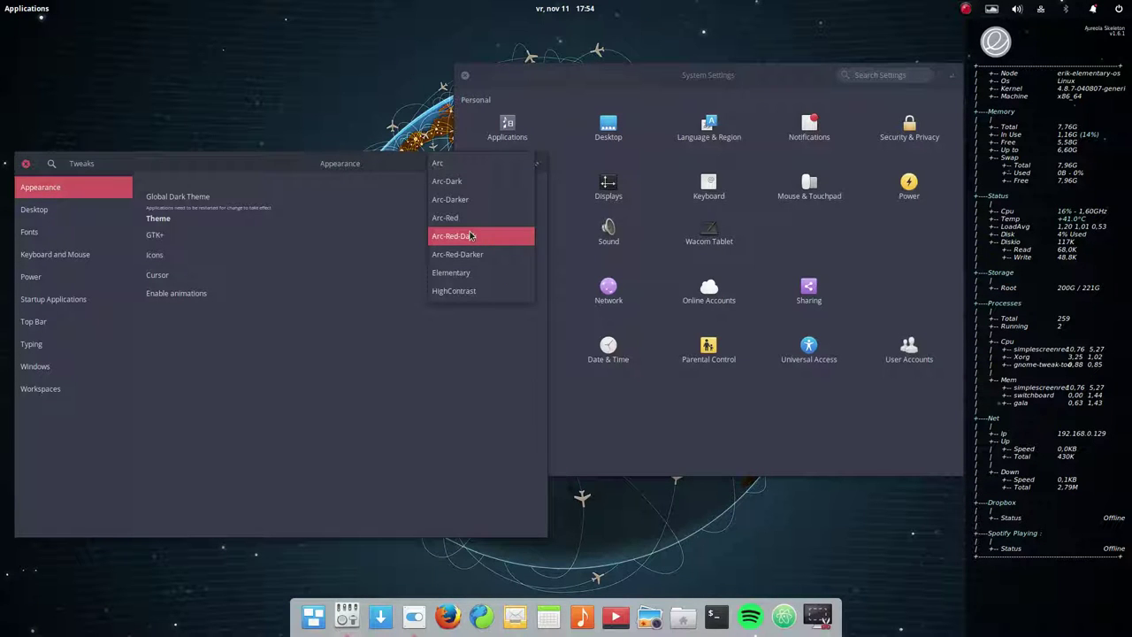
{"action": "left_click", "coordinate": [473, 273]}
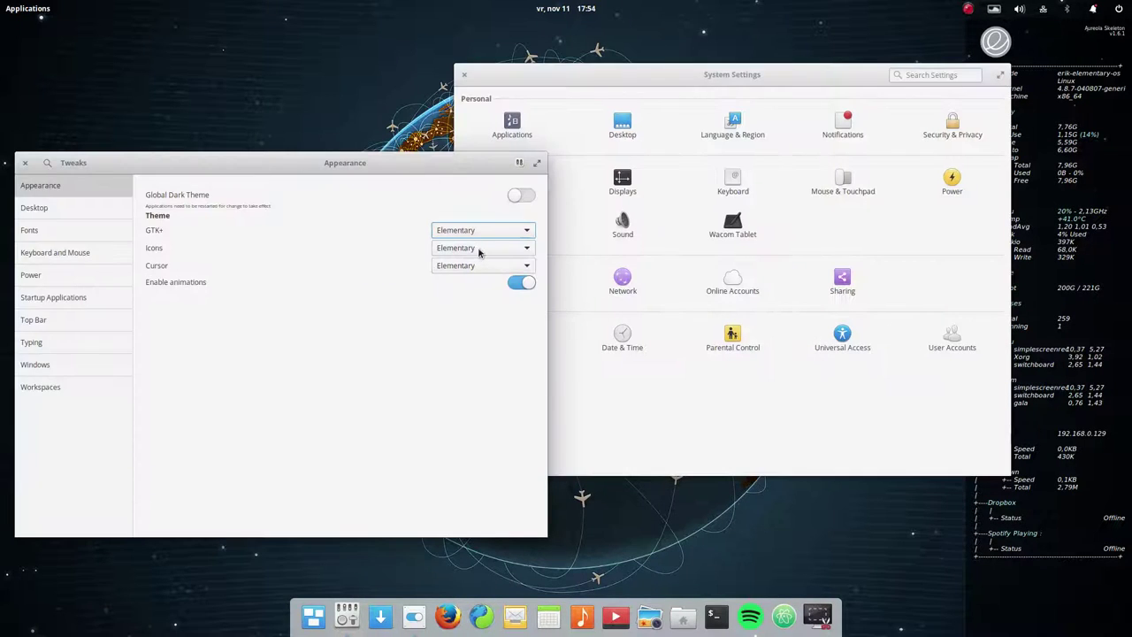
Set the GTK+ theme to Arc-Red-Dark and move the System Settings window higher on the desktop
{"action": "left_click", "coordinate": [484, 234]}
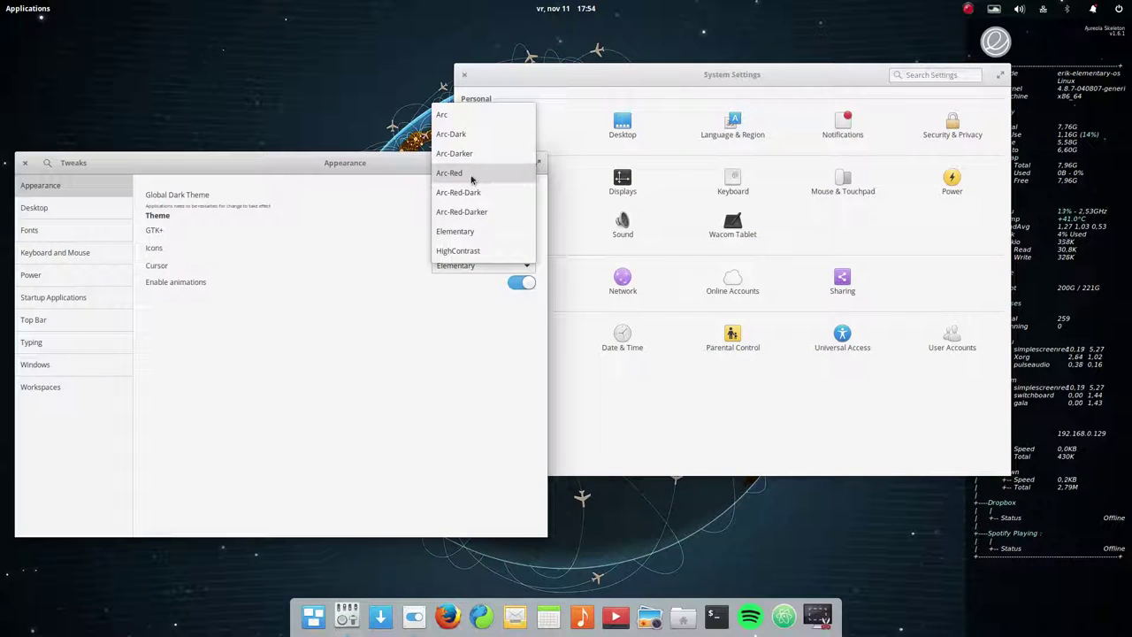
{"action": "left_click", "coordinate": [484, 193]}
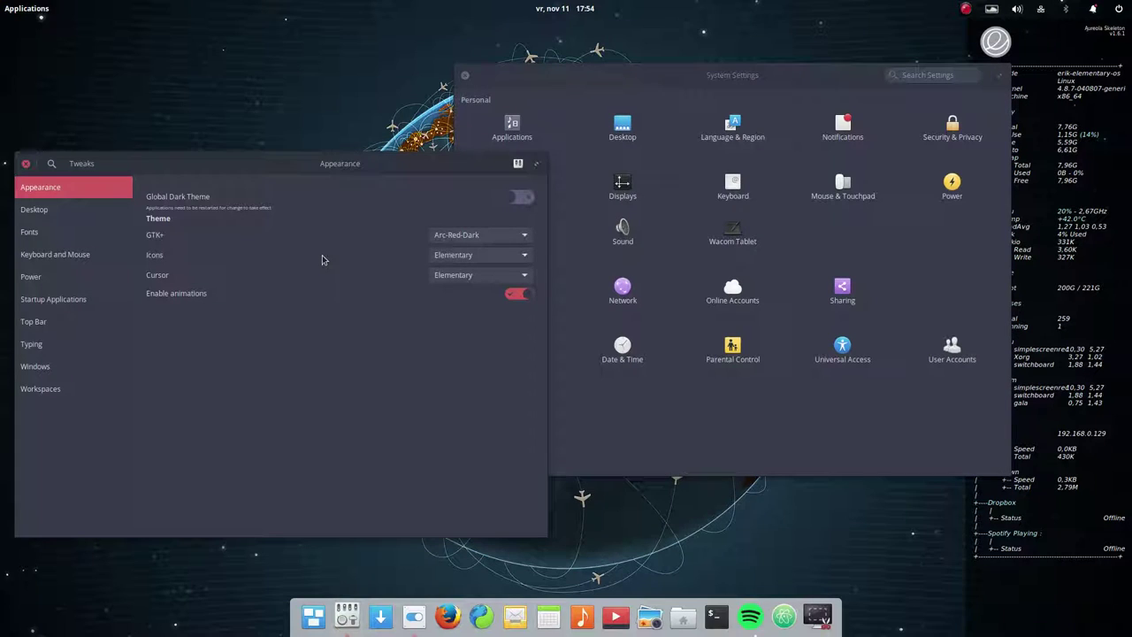
{"action": "left_click_drag", "start_coordinate": [643, 77], "coordinate": [646, 37]}
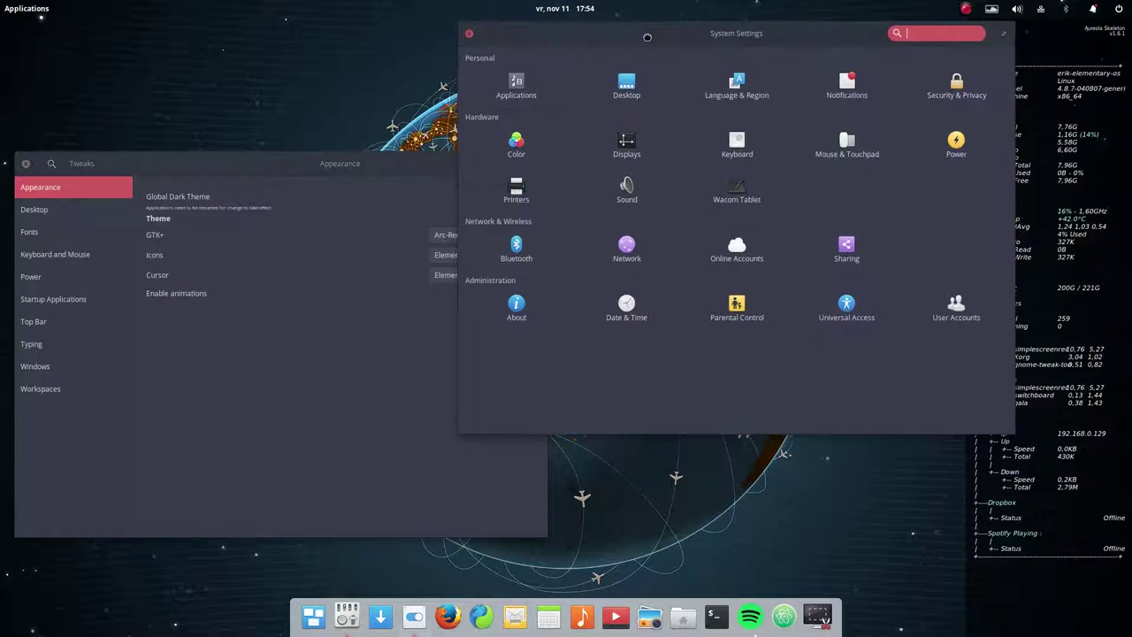
Set the icon theme to Adwaita (default) and move the Tweaks window clear of the desktop's free half
{"action": "left_click", "coordinate": [367, 164]}
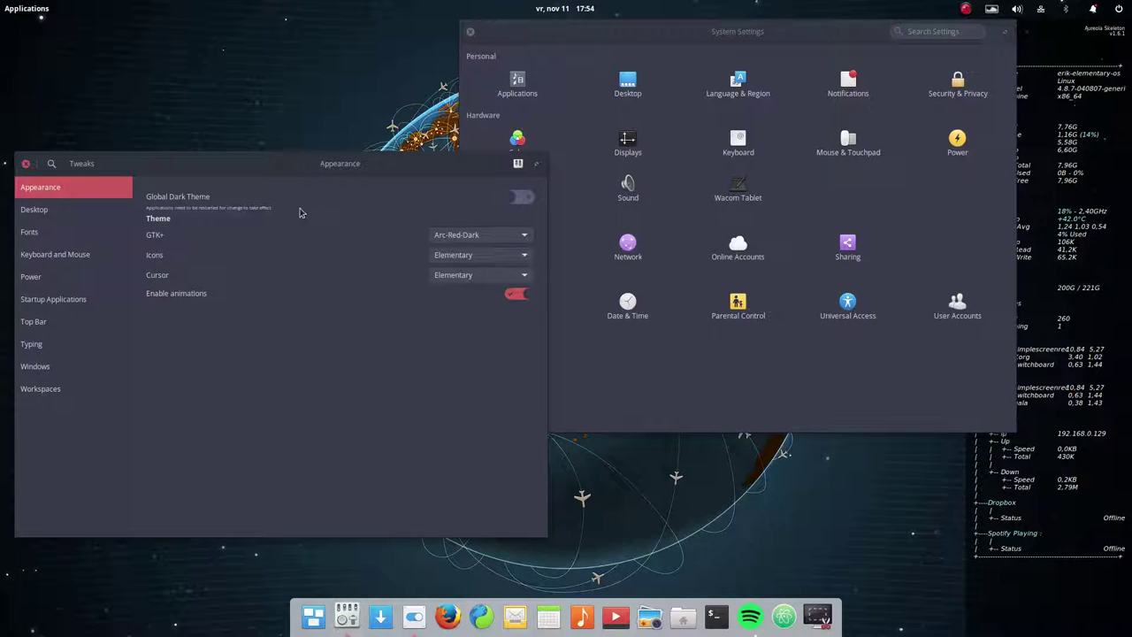
{"action": "left_click", "coordinate": [471, 255]}
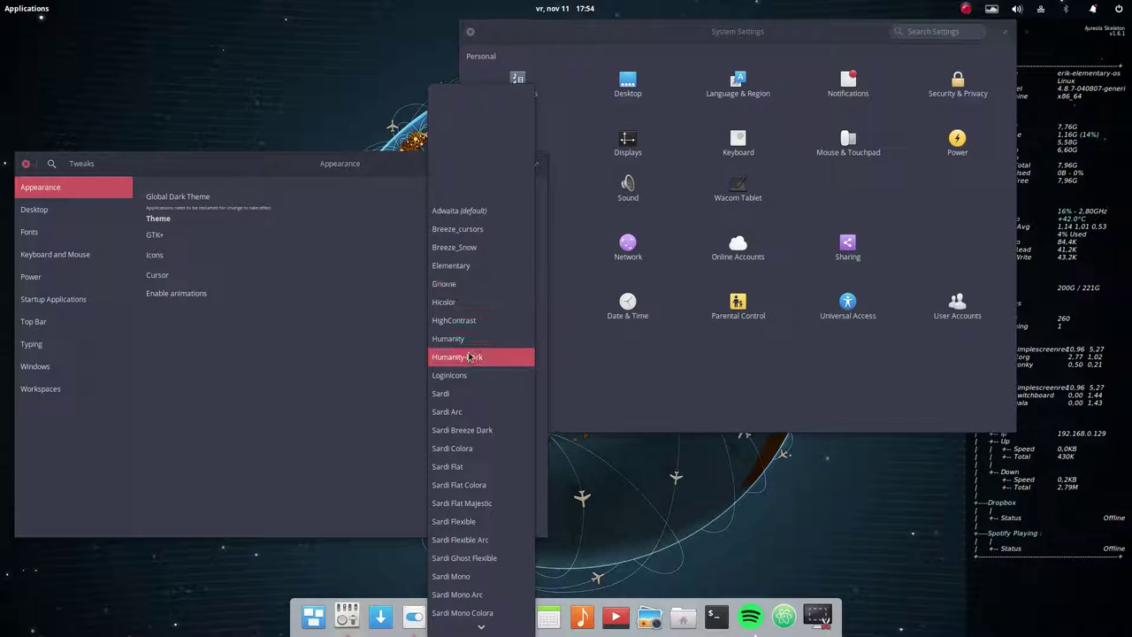
{"action": "left_click", "coordinate": [460, 211]}
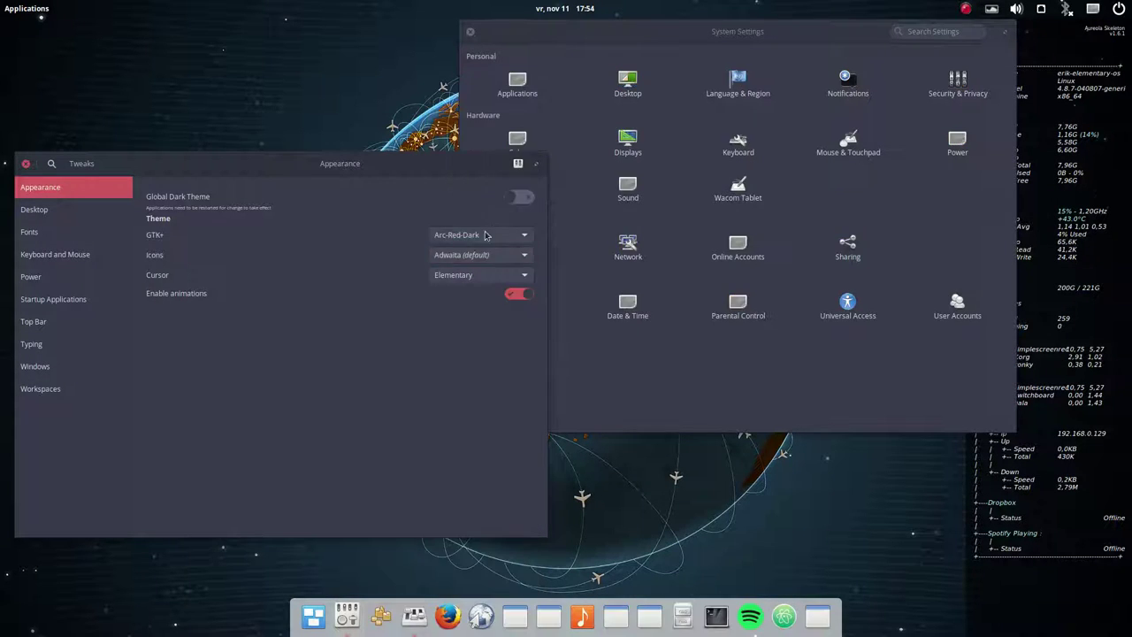
{"action": "left_click_drag", "start_coordinate": [431, 166], "coordinate": [945, 223]}
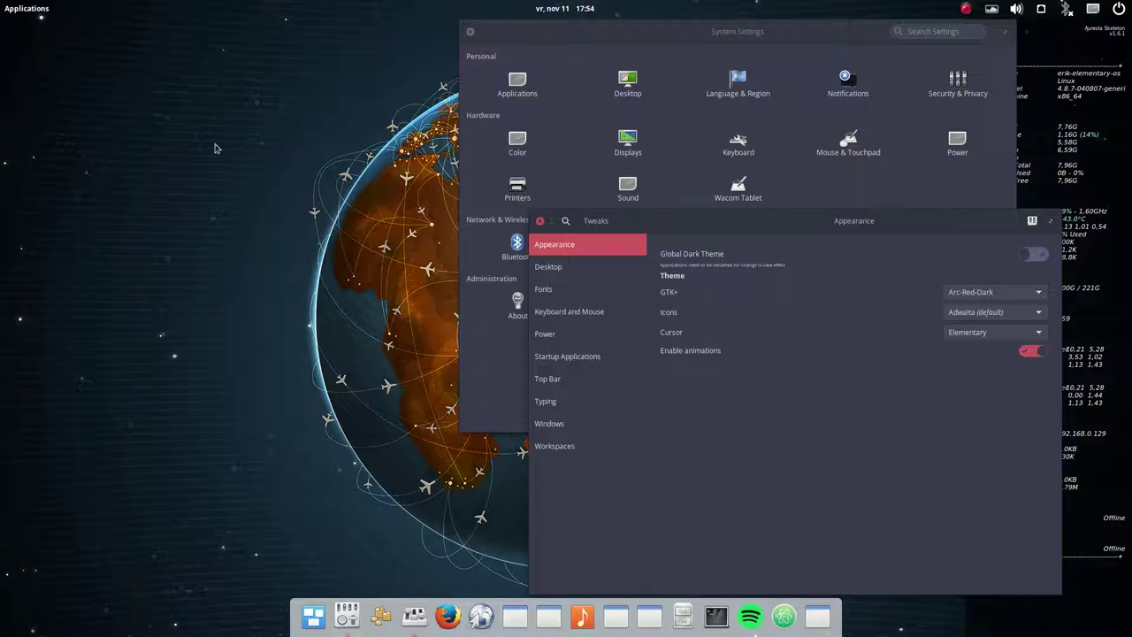
Open the file manager and shrink its window so it fits on the desktop beside Tweaks
{"action": "left_click", "coordinate": [681, 616]}
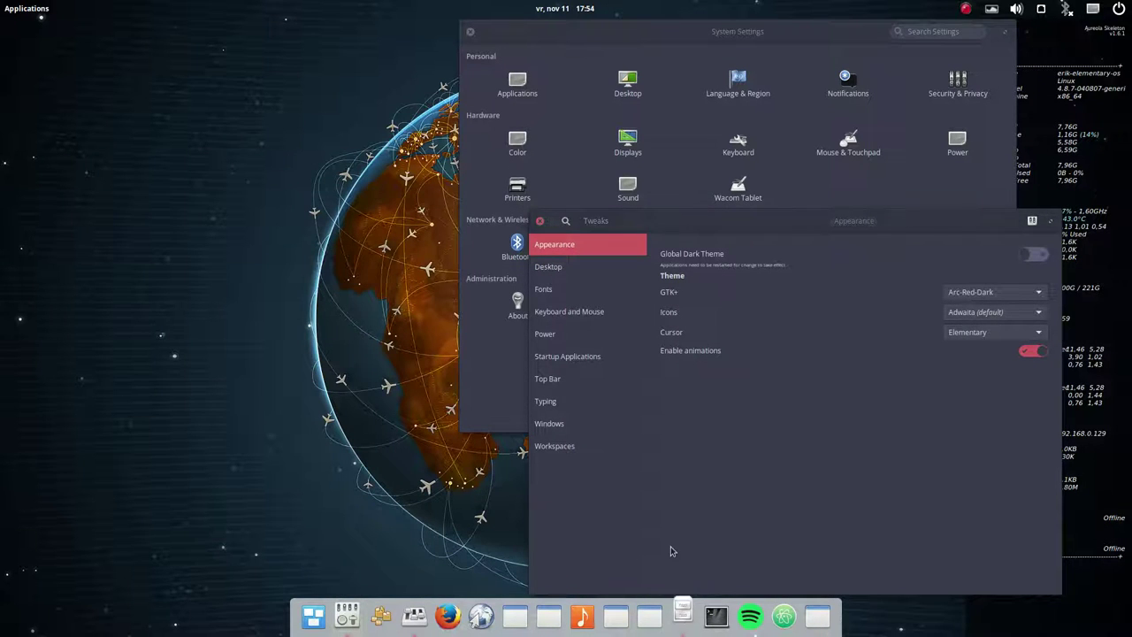
{"action": "left_click", "coordinate": [560, 15]}
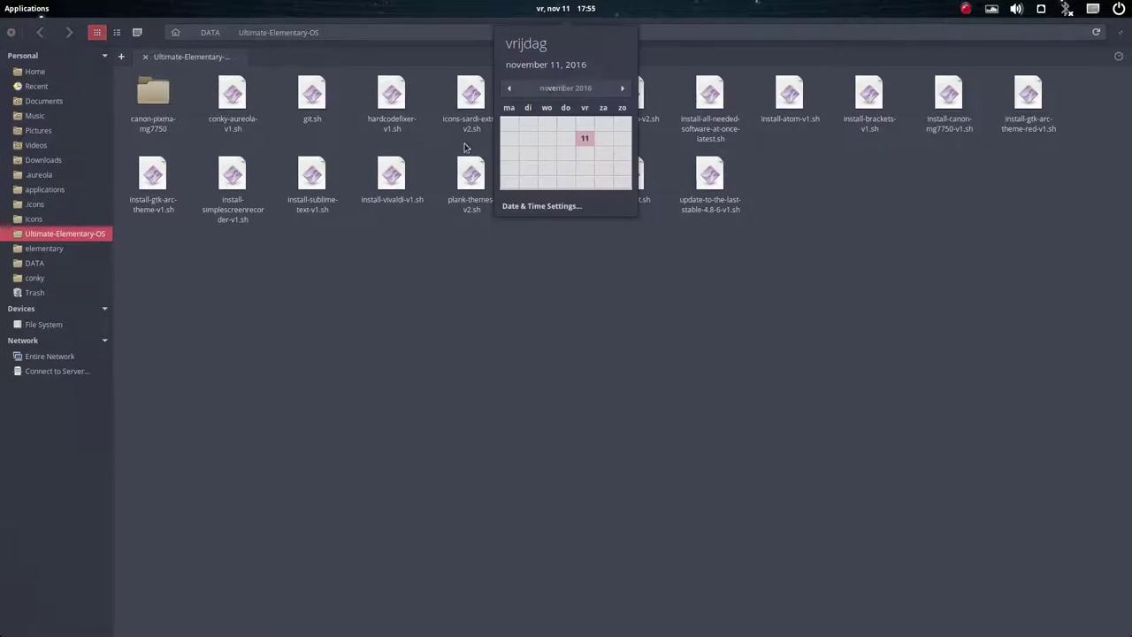
{"action": "left_click", "coordinate": [487, 23]}
{"action": "left_click_drag", "start_coordinate": [486, 24], "coordinate": [226, 237]}
{"action": "left_click_drag", "start_coordinate": [305, 187], "coordinate": [400, 555]}
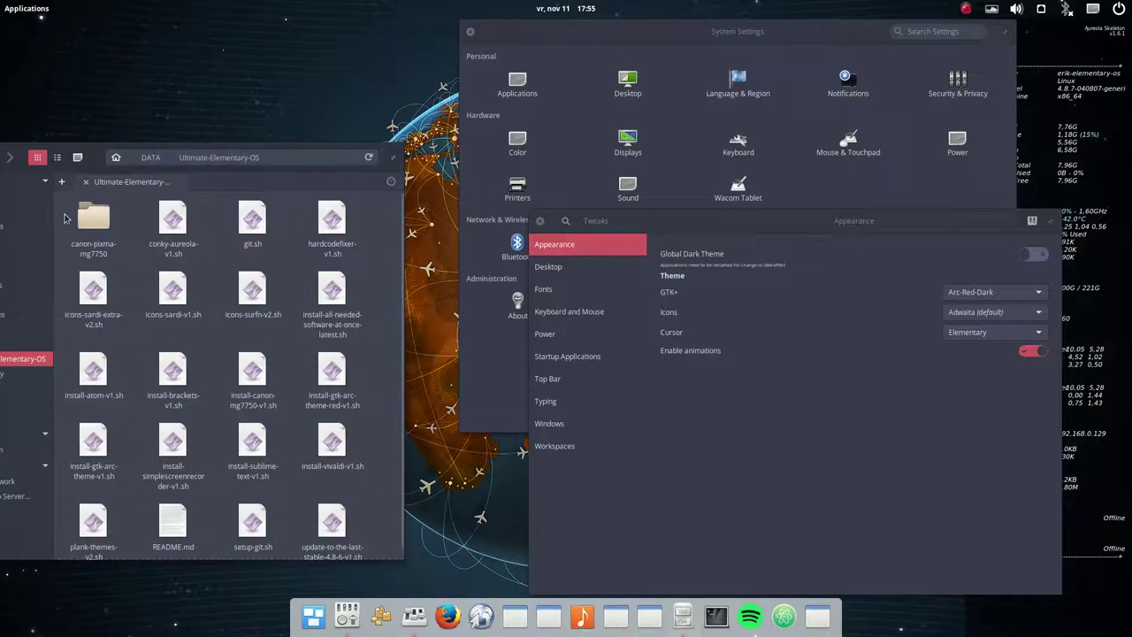
Show the Home folder in the file manager and keep its window at the reduced size beside Tweaks
{"action": "double_click", "coordinate": [55, 147]}
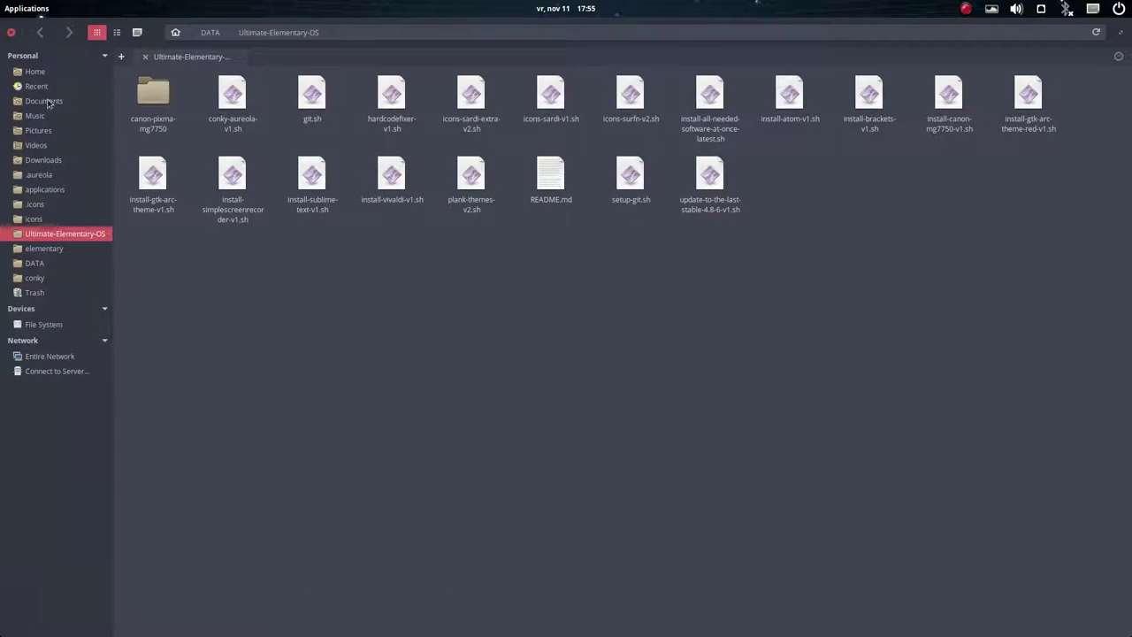
{"action": "left_click", "coordinate": [35, 72]}
{"action": "left_click", "coordinate": [1120, 34]}
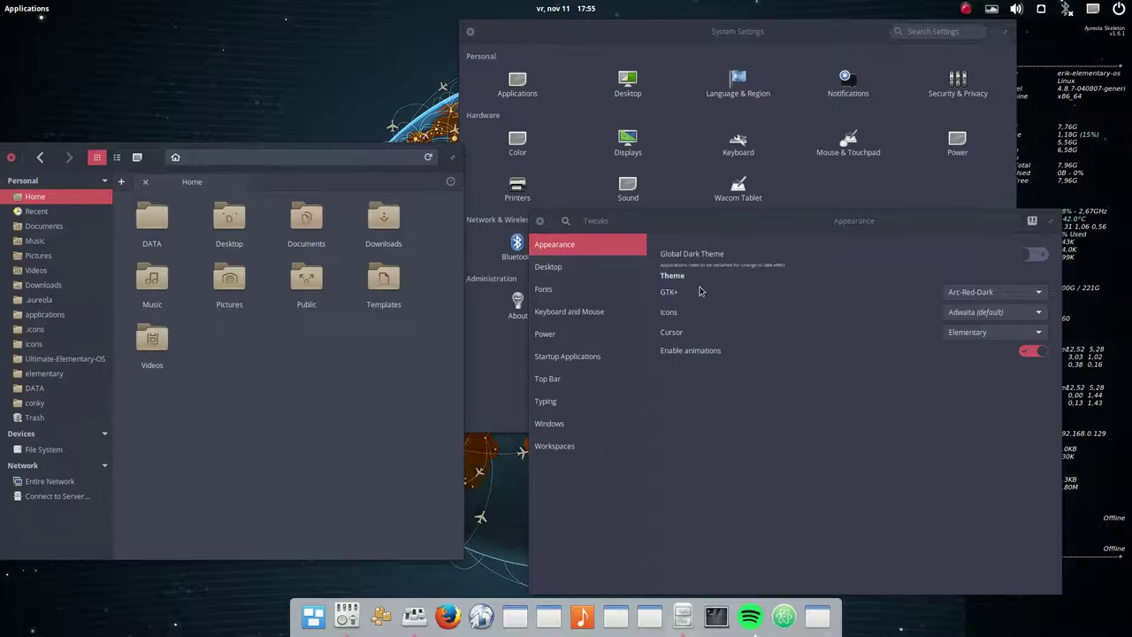
Set the icon theme to Breeze_cursors and move the Tweaks window down so it uncovers System Settings
{"action": "left_click", "coordinate": [1001, 313]}
{"action": "key", "text": "Down"}
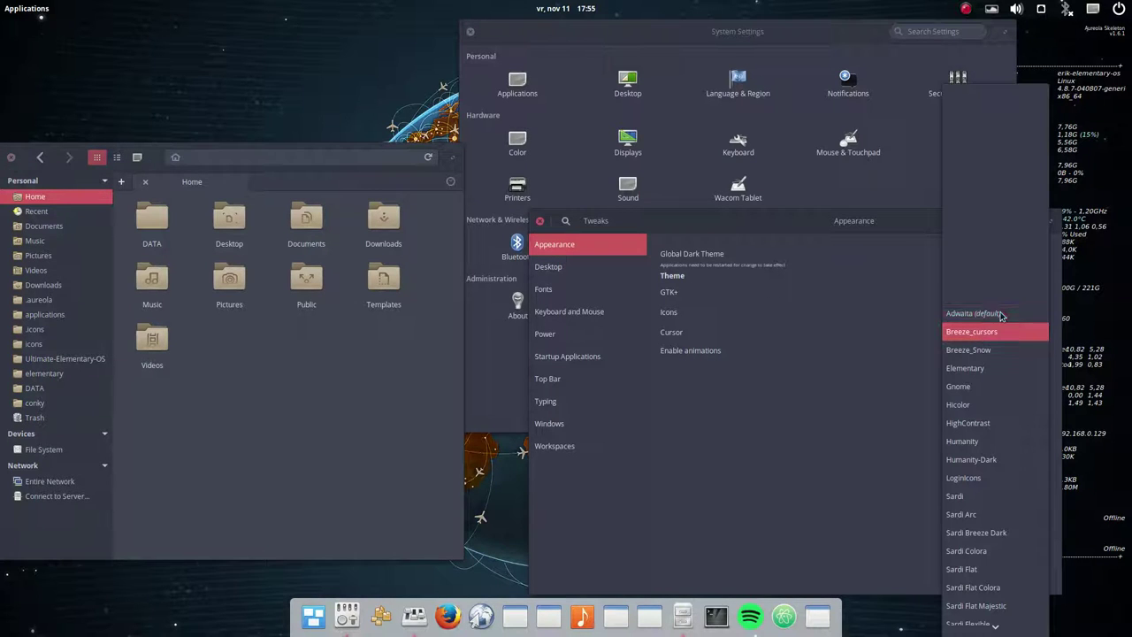
{"action": "key", "text": "Return"}
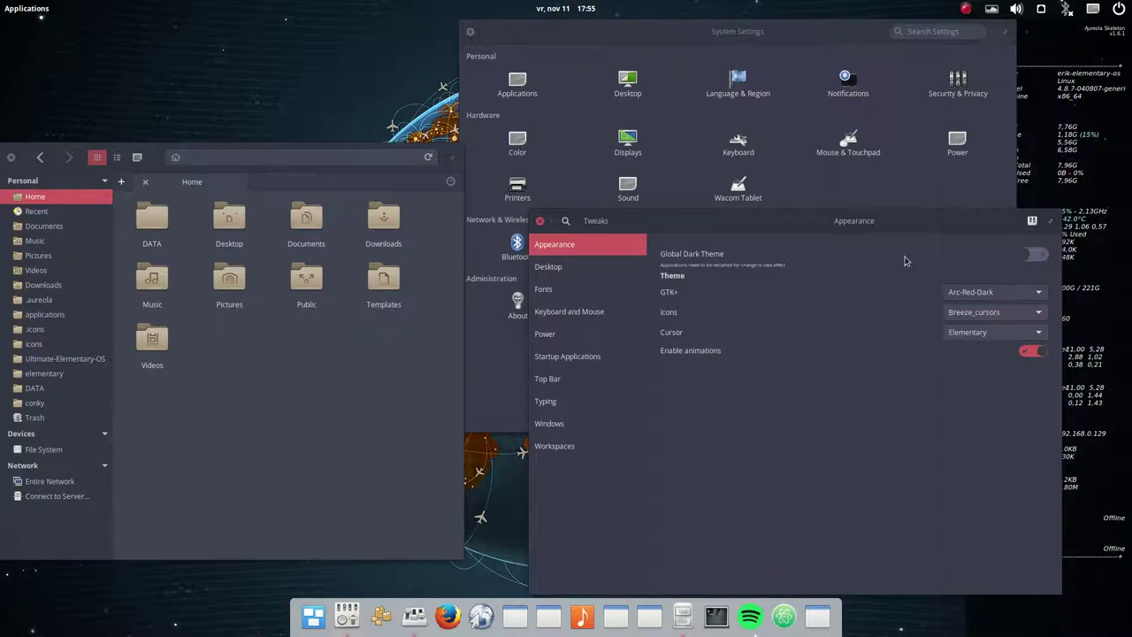
{"action": "left_click_drag", "start_coordinate": [863, 232], "coordinate": [868, 417]}
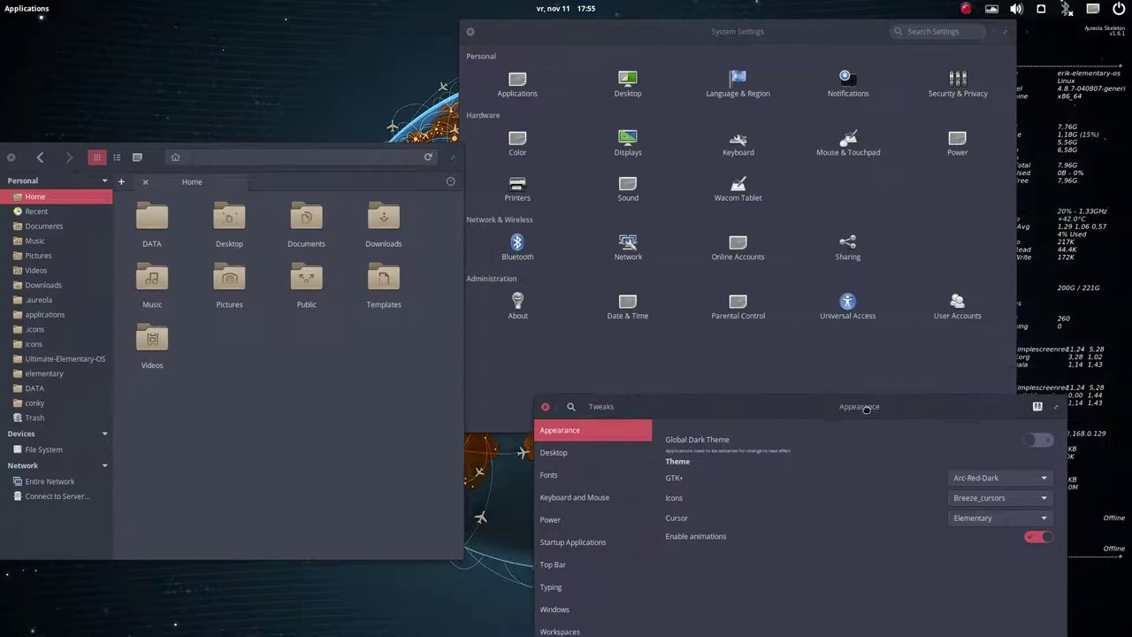
Set the icon theme to Elementary and reopen the file manager, placing its window beside System Settings
{"action": "scroll", "coordinate": [987, 502], "scroll_direction": "down", "scroll_amount": 1}
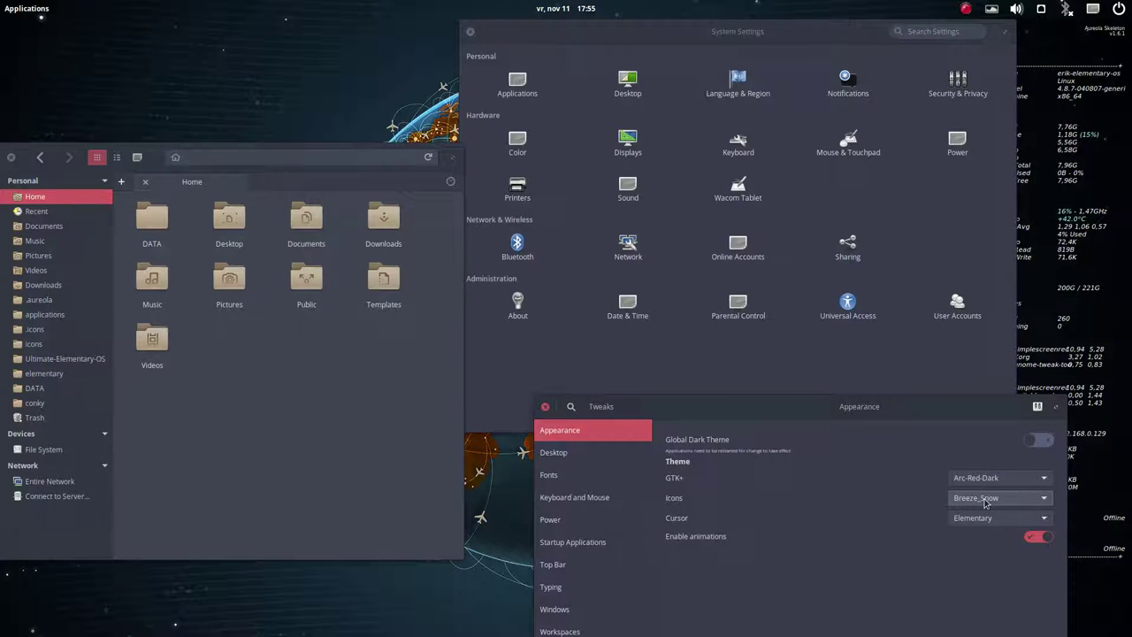
{"action": "scroll", "coordinate": [986, 502], "scroll_direction": "down", "scroll_amount": 1}
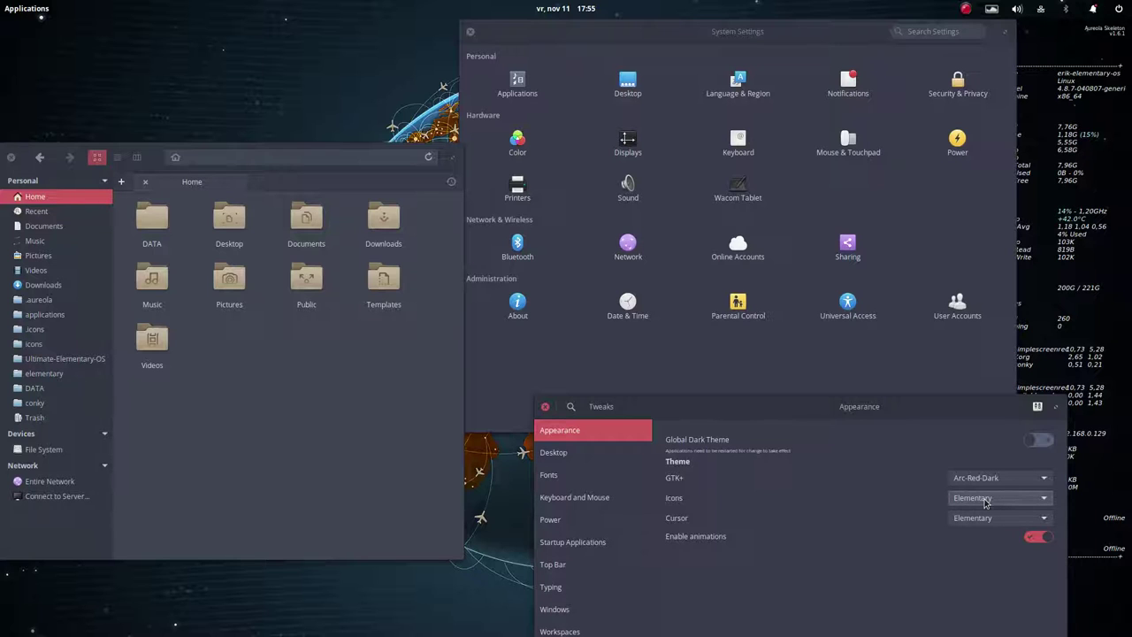
{"action": "left_click", "coordinate": [250, 340]}
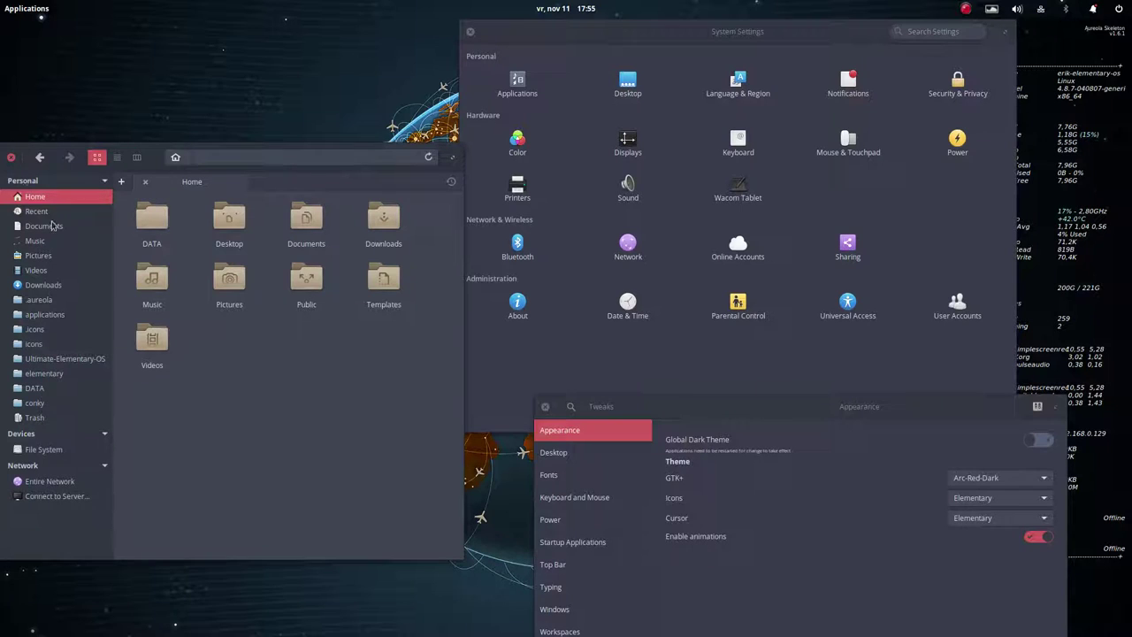
{"action": "left_click", "coordinate": [10, 160]}
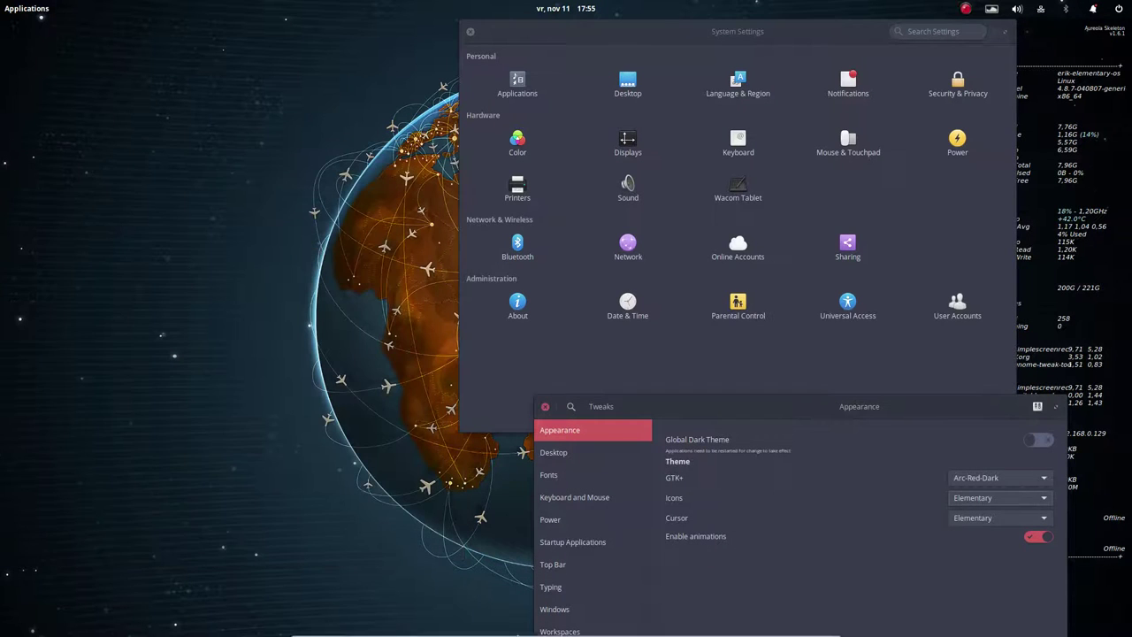
{"action": "mouse_move", "coordinate": [517, 632]}
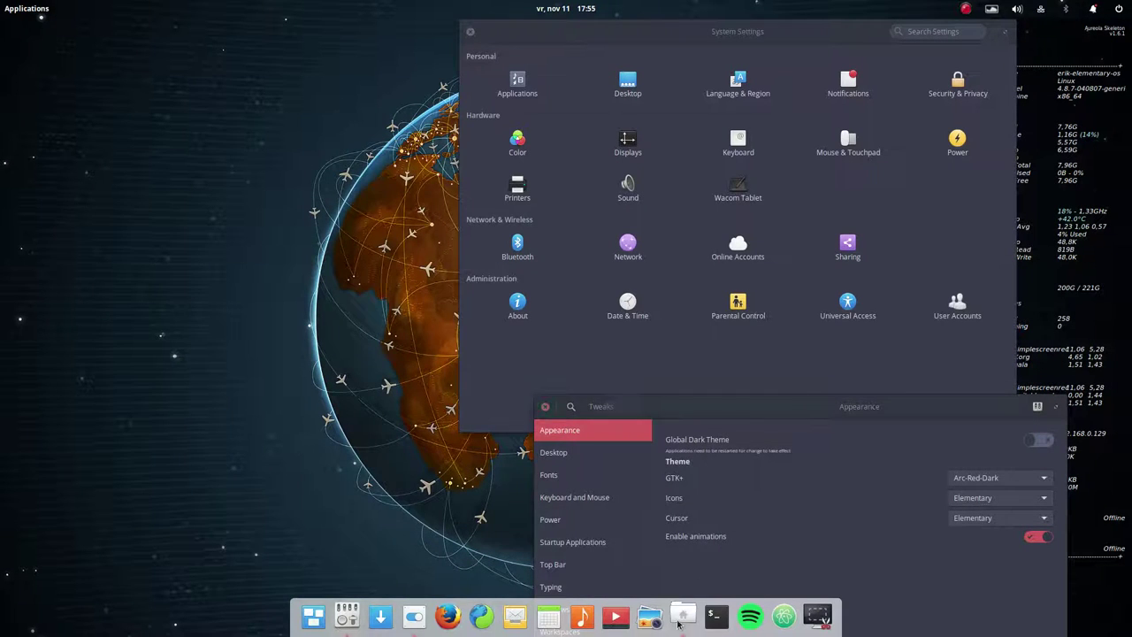
{"action": "left_click", "coordinate": [680, 622]}
{"action": "left_click_drag", "start_coordinate": [490, 123], "coordinate": [157, 105]}
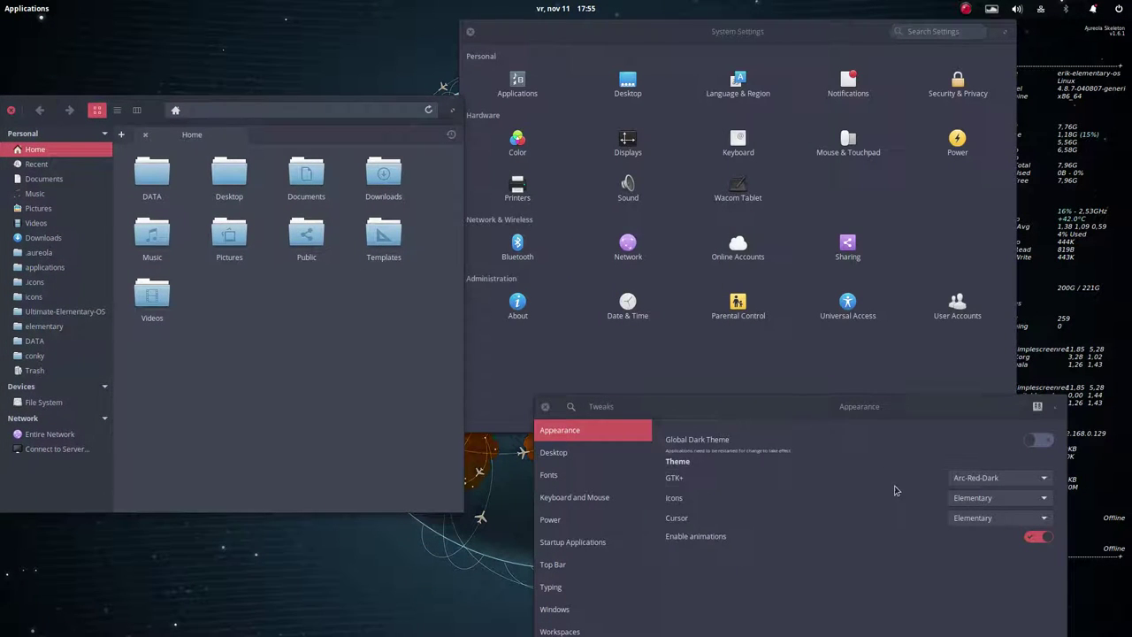
Set the icon theme to Gnome in the Tweaks appearance settings
{"action": "left_click", "coordinate": [955, 500]}
{"action": "key", "text": "Down"}
{"action": "key", "text": "Return"}
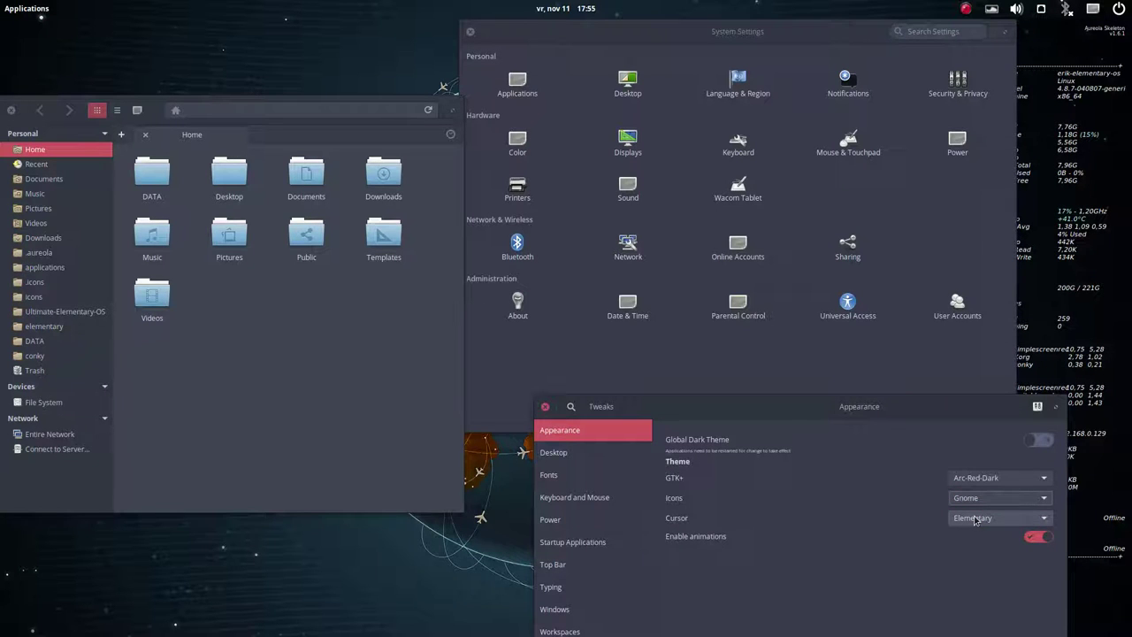
Close the file manager and move the System Settings window into the free space away from Tweaks
{"action": "left_click", "coordinate": [11, 109]}
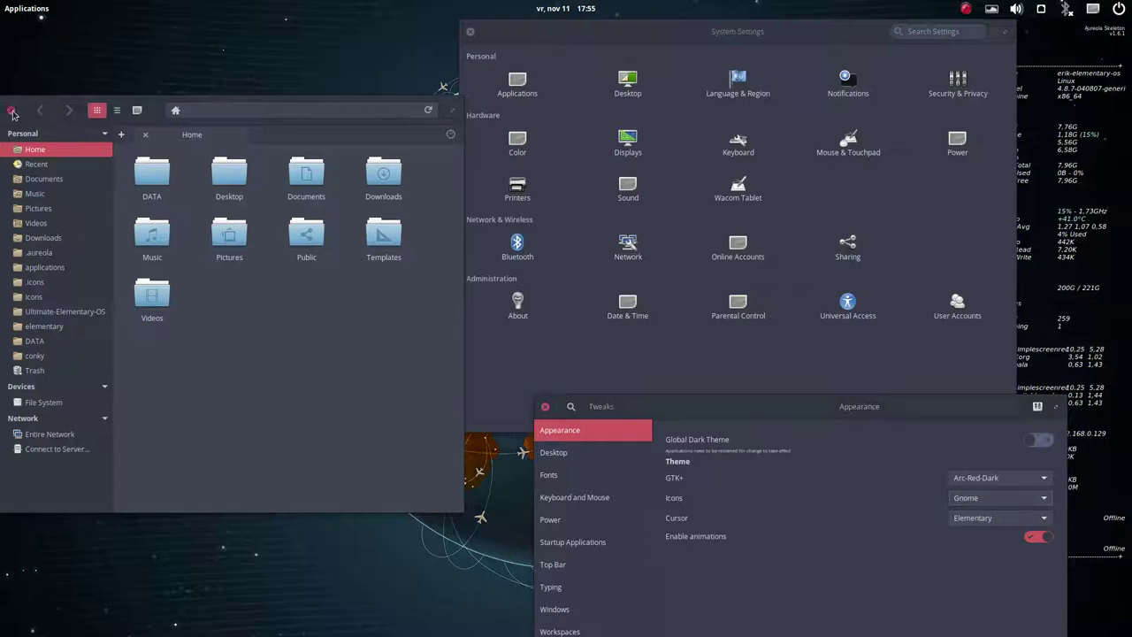
{"action": "left_click_drag", "start_coordinate": [671, 45], "coordinate": [269, 44]}
{"action": "left_click", "coordinate": [843, 406]}
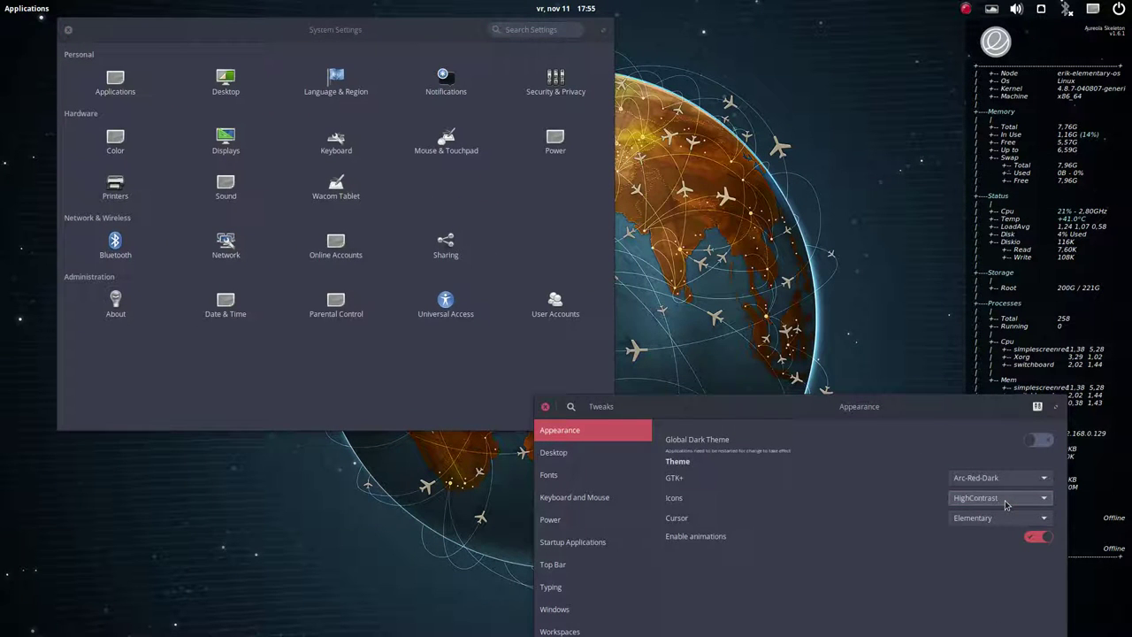
Preview the icon themes one after another from Humanity through LoginIcons to Sardi
{"action": "scroll", "coordinate": [1005, 505], "scroll_direction": "down", "scroll_amount": 1}
{"action": "scroll", "coordinate": [1005, 504], "scroll_direction": "down", "scroll_amount": 1}
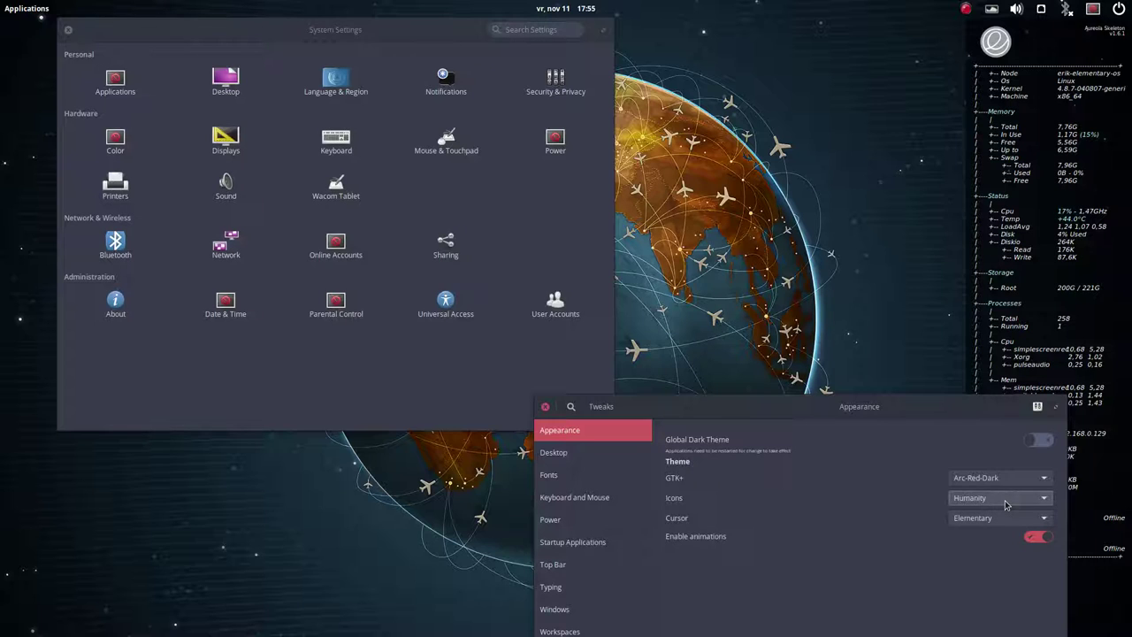
{"action": "scroll", "coordinate": [1005, 504], "scroll_direction": "down", "scroll_amount": 1}
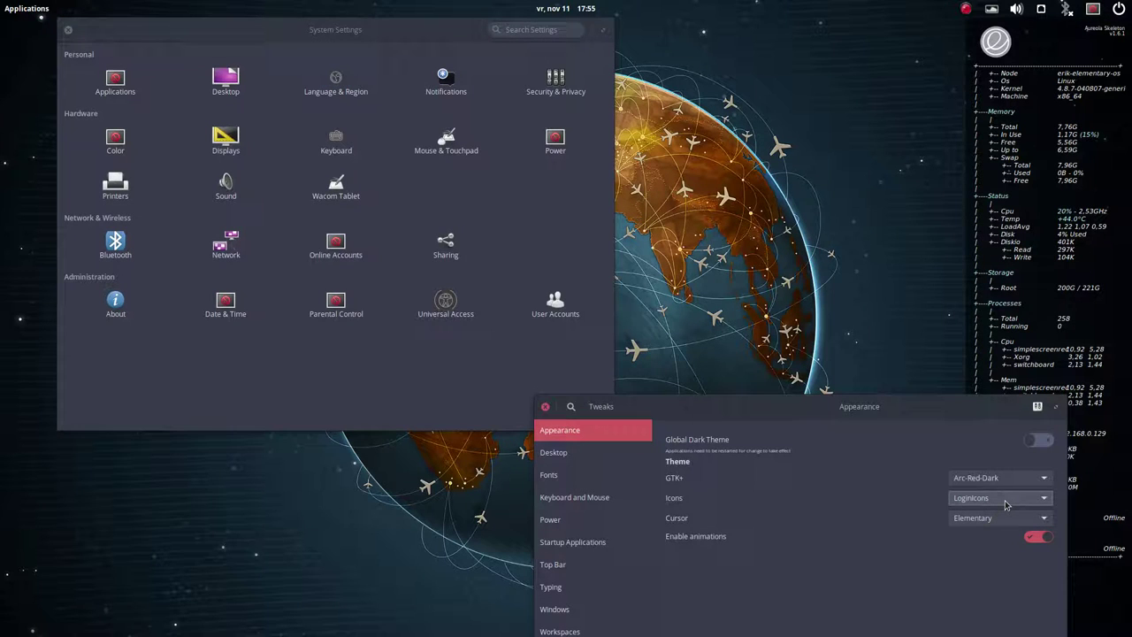
{"action": "scroll", "coordinate": [1005, 504], "scroll_direction": "down", "scroll_amount": 1}
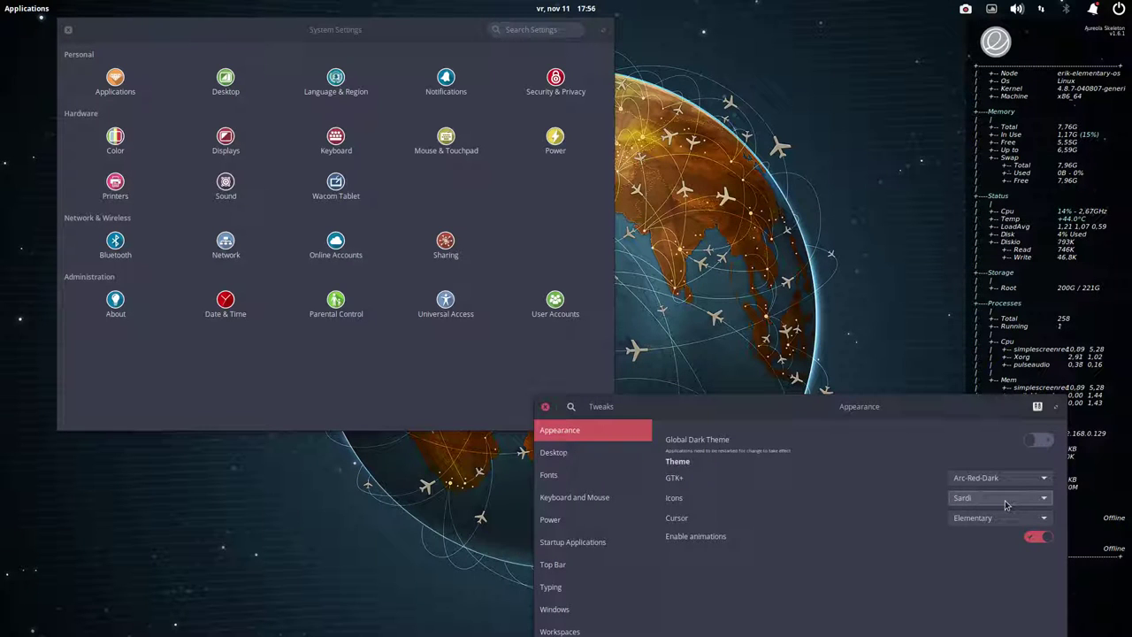
Preview the Sardi icon variants, including Breeze Dark, Flexible, Ghost Flexible, Mono Arc and Vertexed, through to an Ubuntu-mono theme
{"action": "scroll", "coordinate": [1005, 504], "scroll_direction": "down", "scroll_amount": 1}
{"action": "scroll", "coordinate": [1005, 504], "scroll_direction": "down", "scroll_amount": 1}
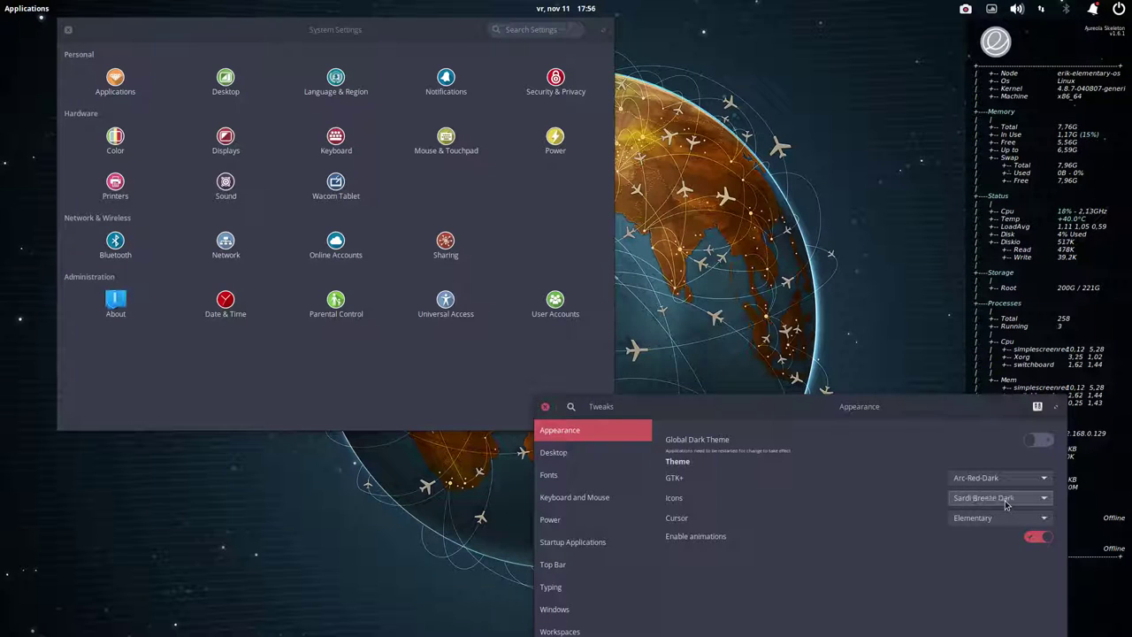
{"action": "scroll", "coordinate": [1005, 505], "scroll_direction": "down", "scroll_amount": 1}
{"action": "scroll", "coordinate": [1005, 505], "scroll_direction": "down", "scroll_amount": 1}
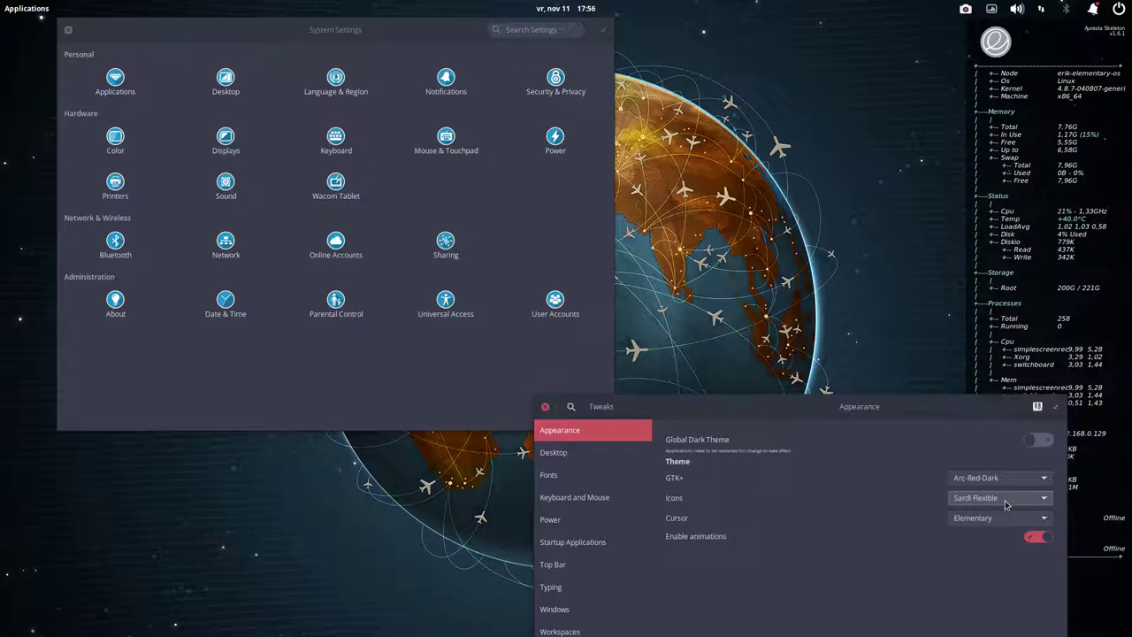
{"action": "scroll", "coordinate": [1005, 504], "scroll_direction": "down", "scroll_amount": 1}
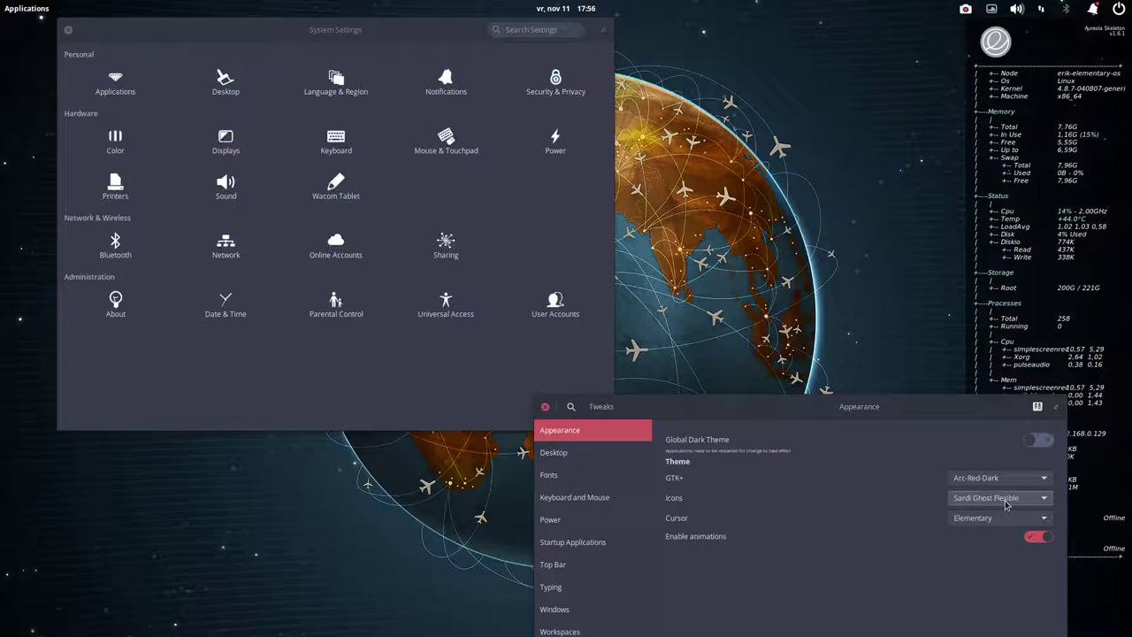
{"action": "scroll", "coordinate": [1005, 504], "scroll_direction": "down", "scroll_amount": 1}
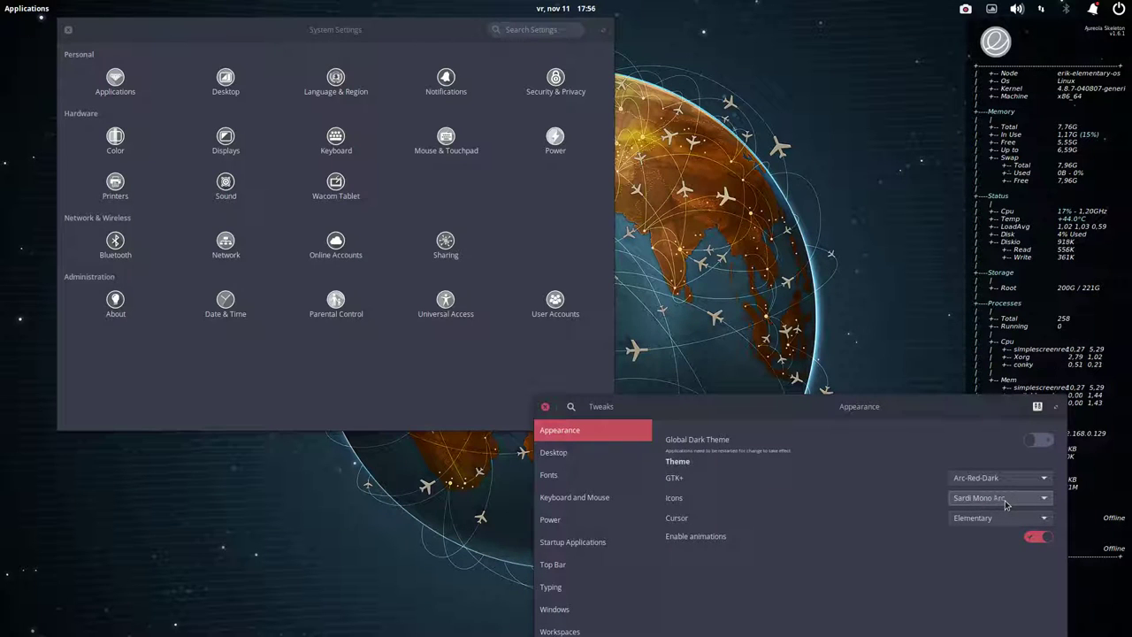
{"action": "scroll", "coordinate": [1004, 504], "scroll_direction": "down", "scroll_amount": 2}
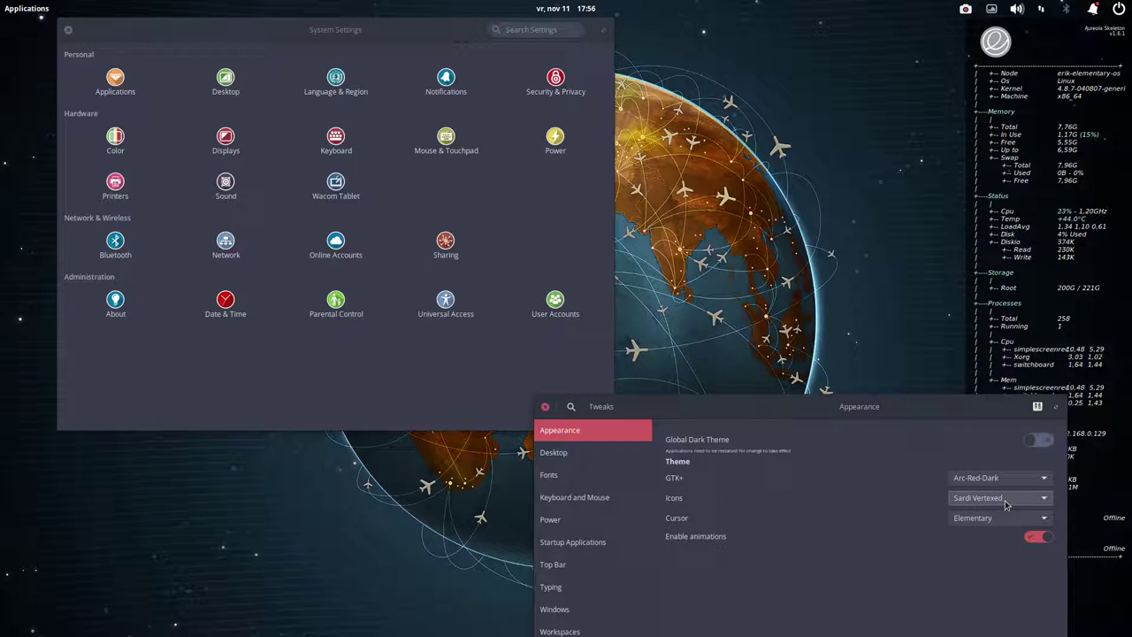
{"action": "scroll", "coordinate": [1005, 504], "scroll_direction": "down", "scroll_amount": 1}
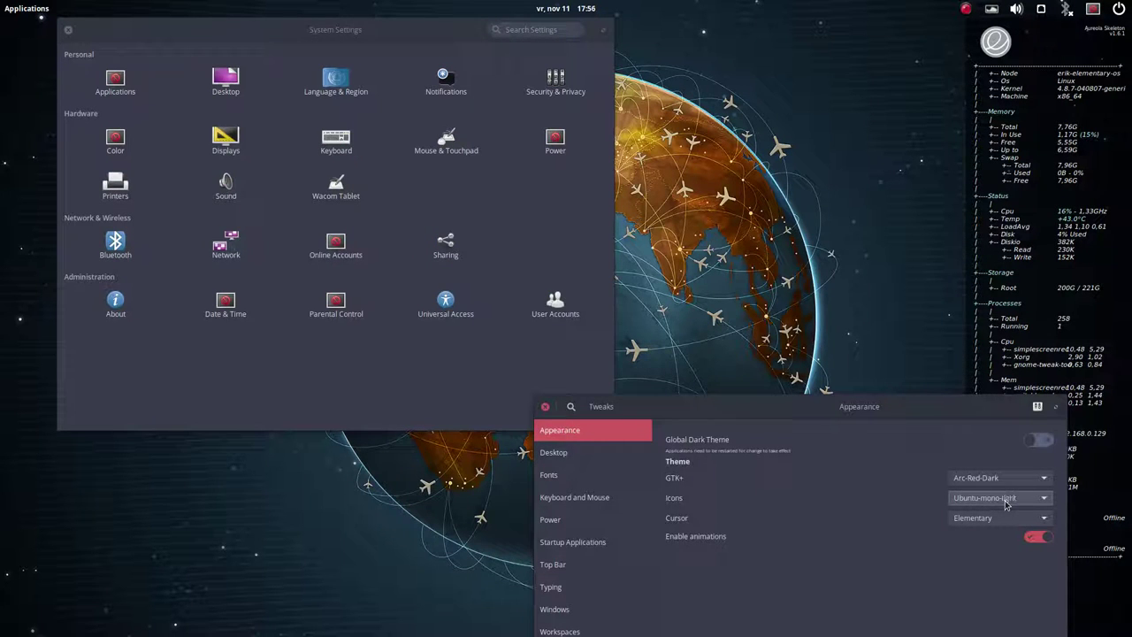
Set the icon theme to Sardi Flexible Arc, close System Settings and reveal the dock
{"action": "scroll", "coordinate": [1005, 504], "scroll_direction": "up", "scroll_amount": 3}
{"action": "scroll", "coordinate": [1006, 504], "scroll_direction": "up", "scroll_amount": 1}
{"action": "scroll", "coordinate": [1005, 504], "scroll_direction": "up", "scroll_amount": 1}
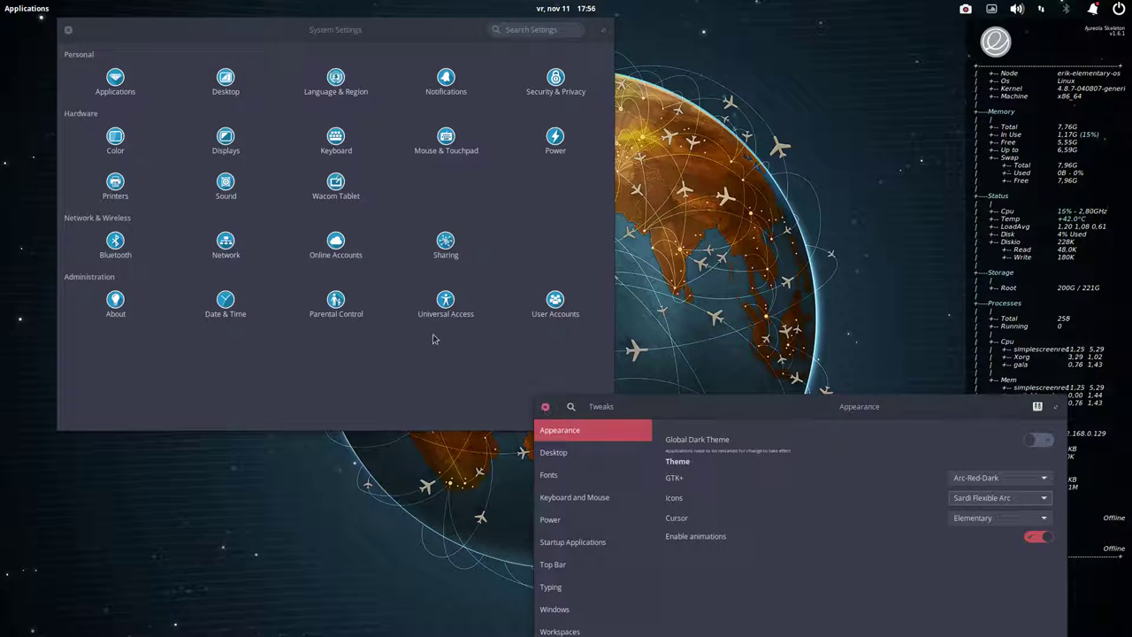
{"action": "left_click", "coordinate": [68, 30]}
{"action": "mouse_move", "coordinate": [366, 599]}
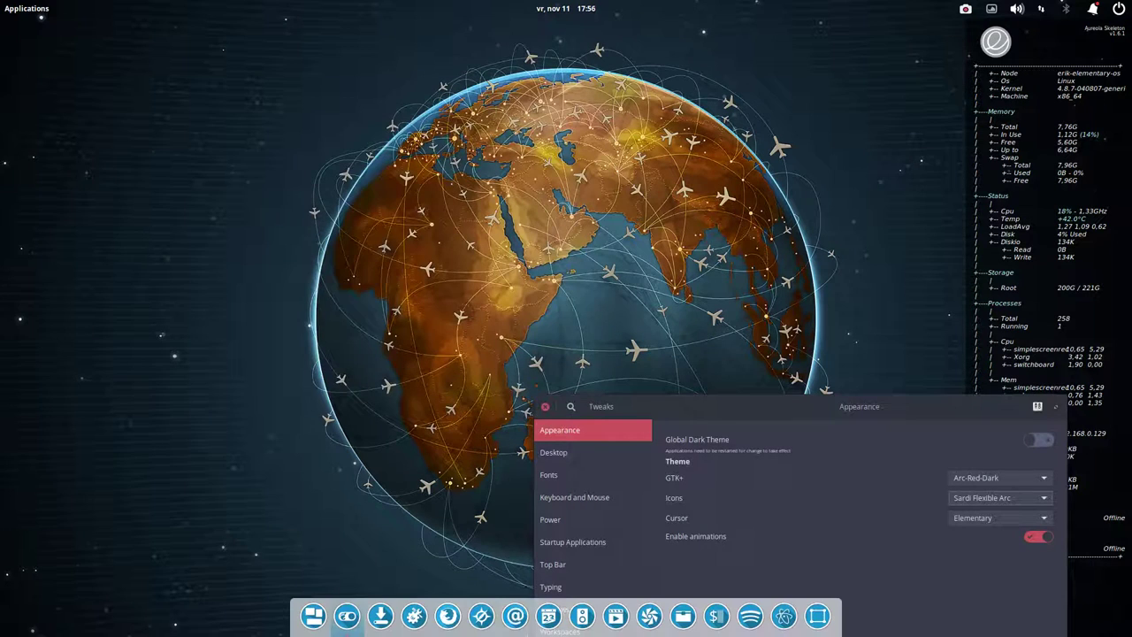
Browse the pages of the applications launcher to examine the app icons, leaving the launcher closed at the end
{"action": "left_click", "coordinate": [51, 9]}
{"action": "left_click", "coordinate": [196, 324]}
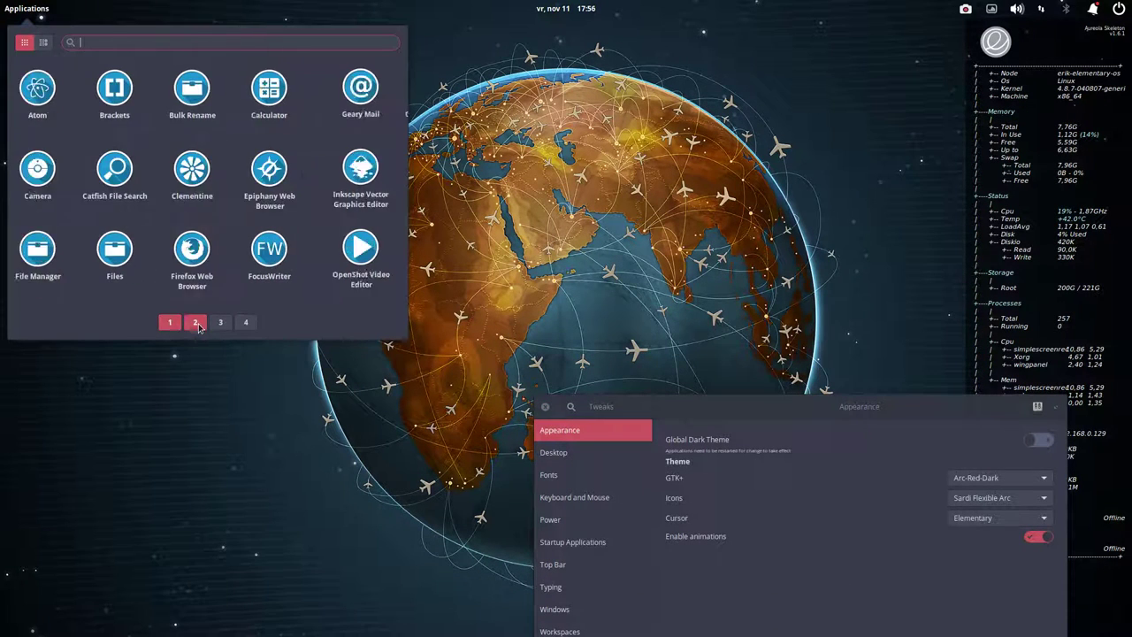
{"action": "left_click", "coordinate": [221, 324]}
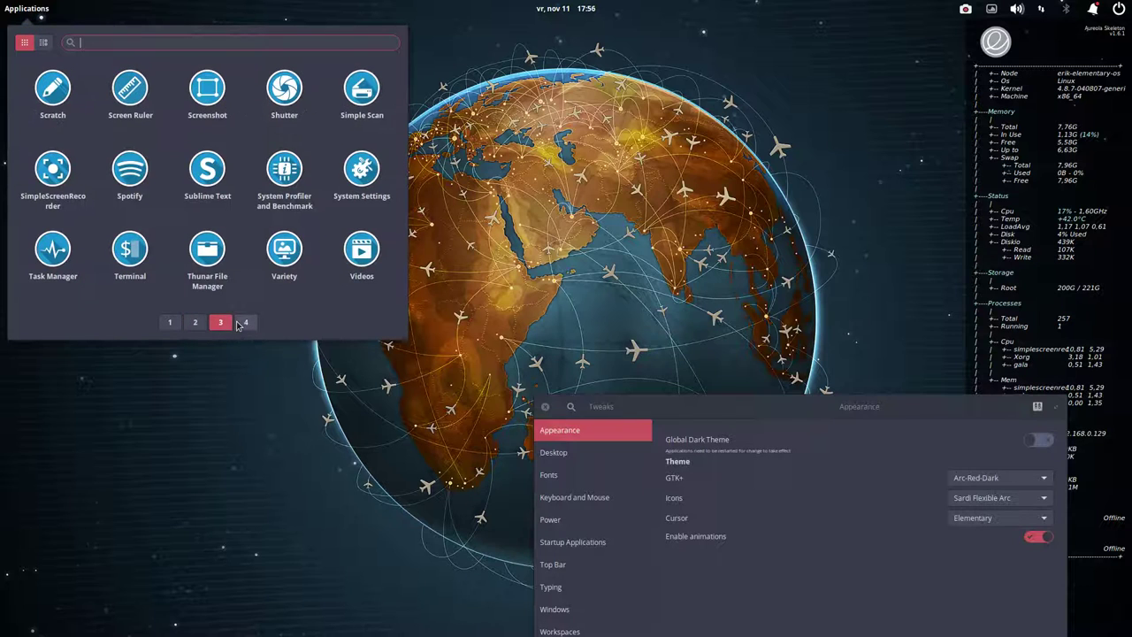
{"action": "left_click", "coordinate": [246, 324]}
{"action": "left_click", "coordinate": [221, 324]}
{"action": "left_click", "coordinate": [196, 323]}
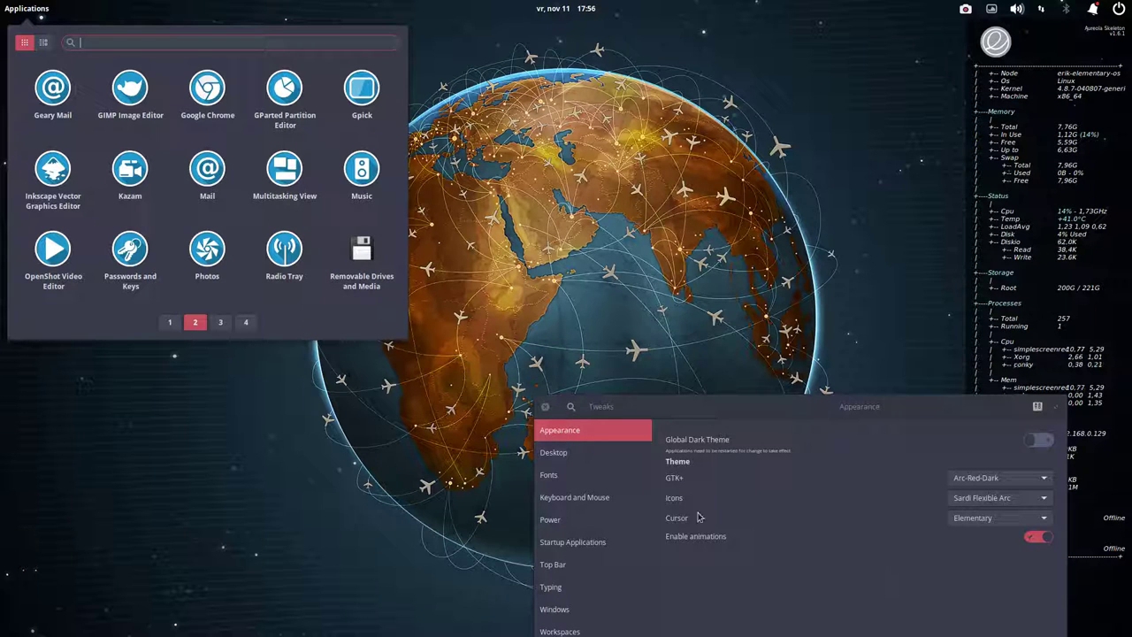
{"action": "left_click", "coordinate": [433, 531]}
Open the file manager on the Home folder and move its window clear of Tweaks
{"action": "mouse_move", "coordinate": [752, 629]}
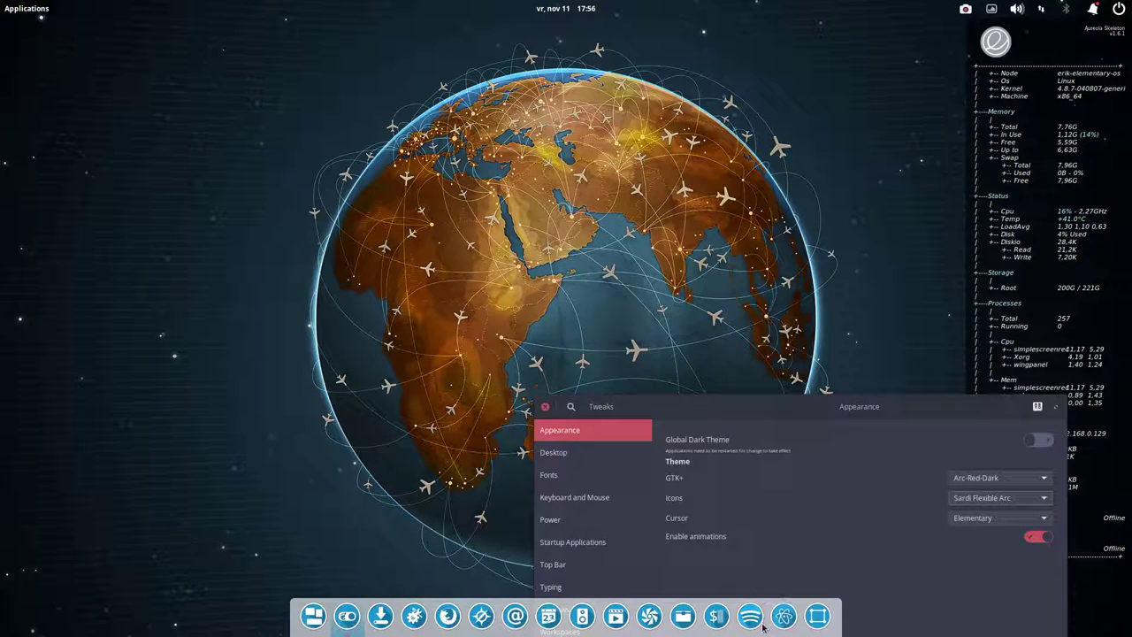
{"action": "left_click", "coordinate": [683, 616]}
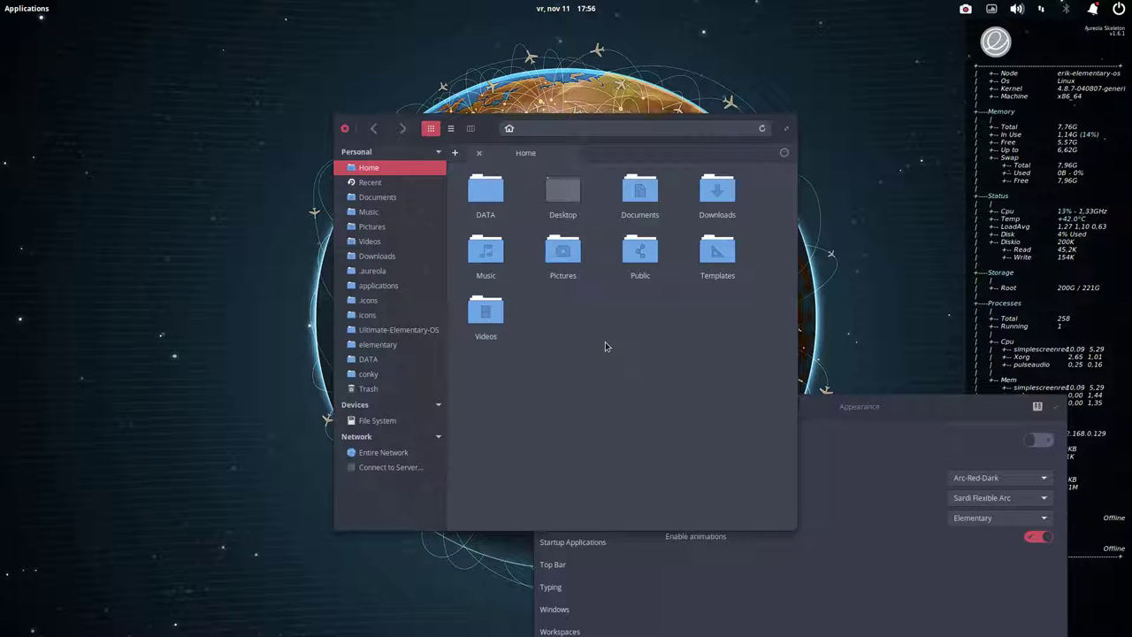
{"action": "right_click", "coordinate": [596, 337]}
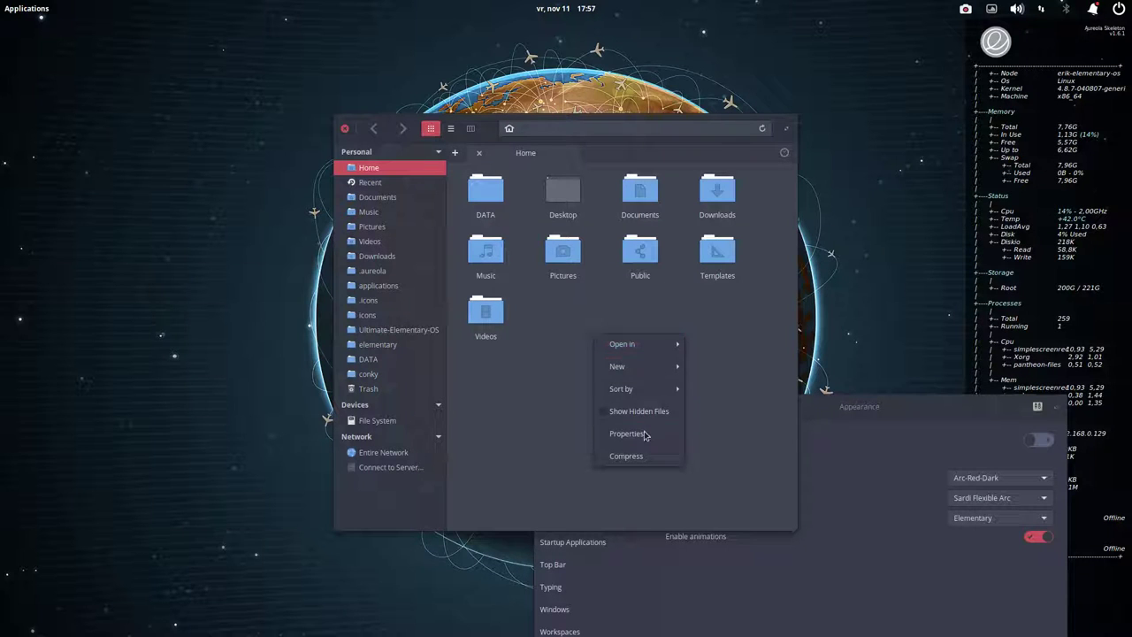
{"action": "left_click", "coordinate": [546, 440]}
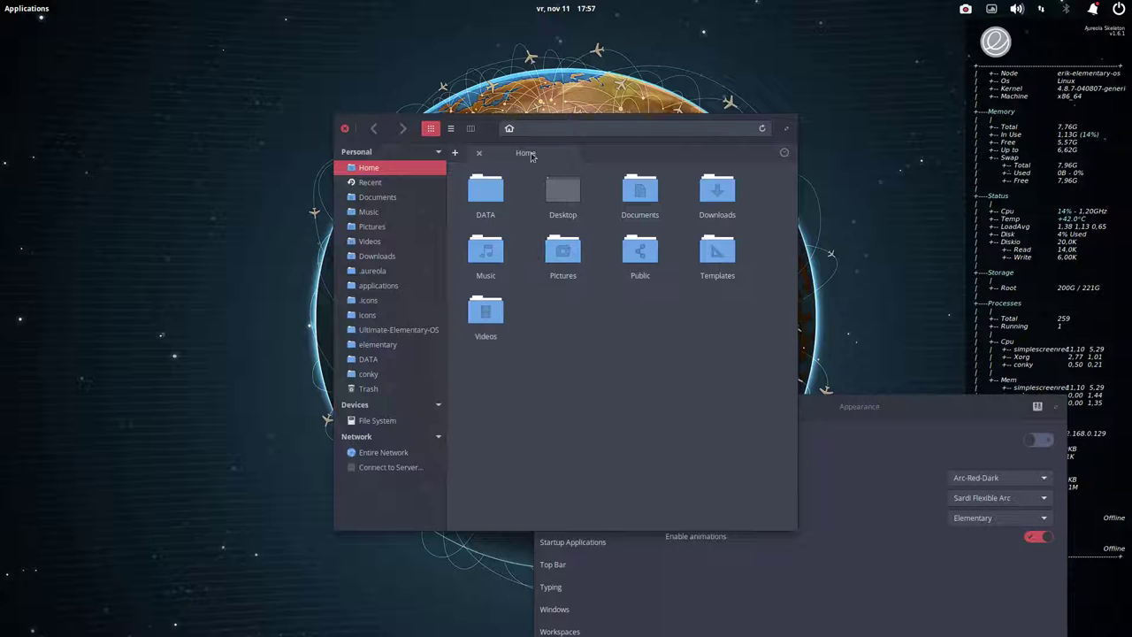
{"action": "left_click_drag", "start_coordinate": [548, 119], "coordinate": [266, 42]}
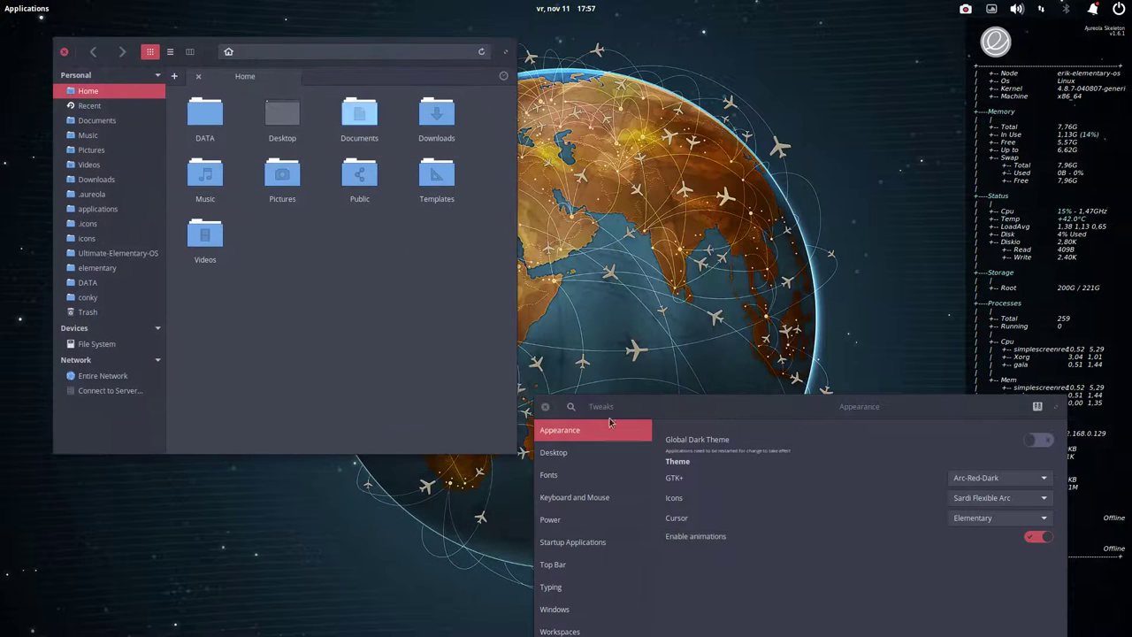
Set the icon theme to Sardi Flexible and reopen the file manager to reload its folder icons
{"action": "left_click", "coordinate": [1005, 502]}
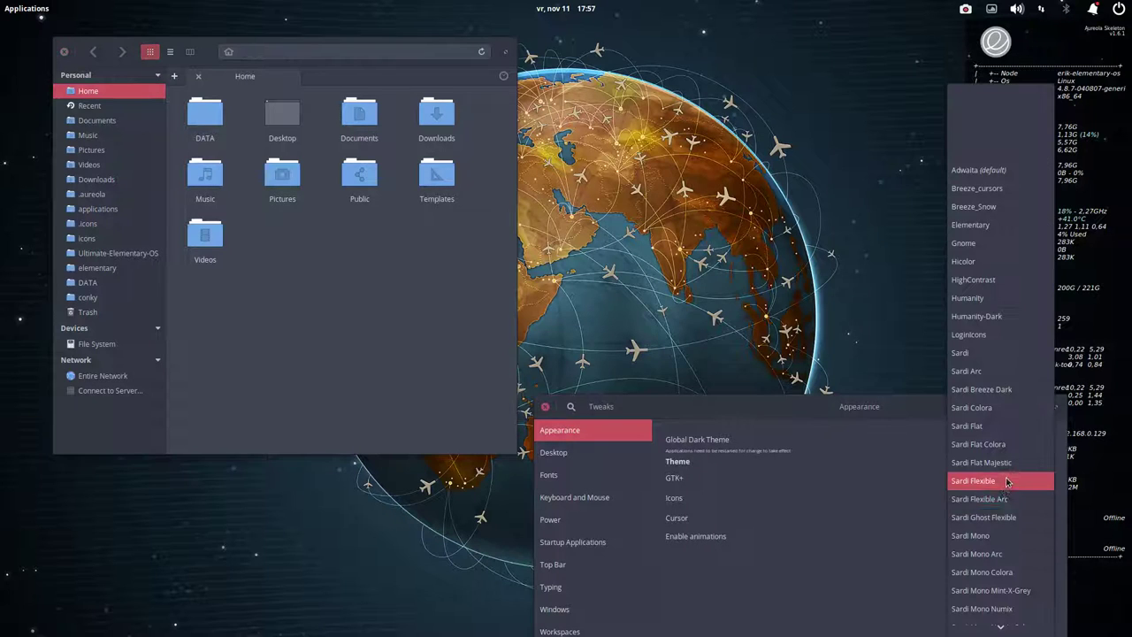
{"action": "left_click", "coordinate": [1007, 482]}
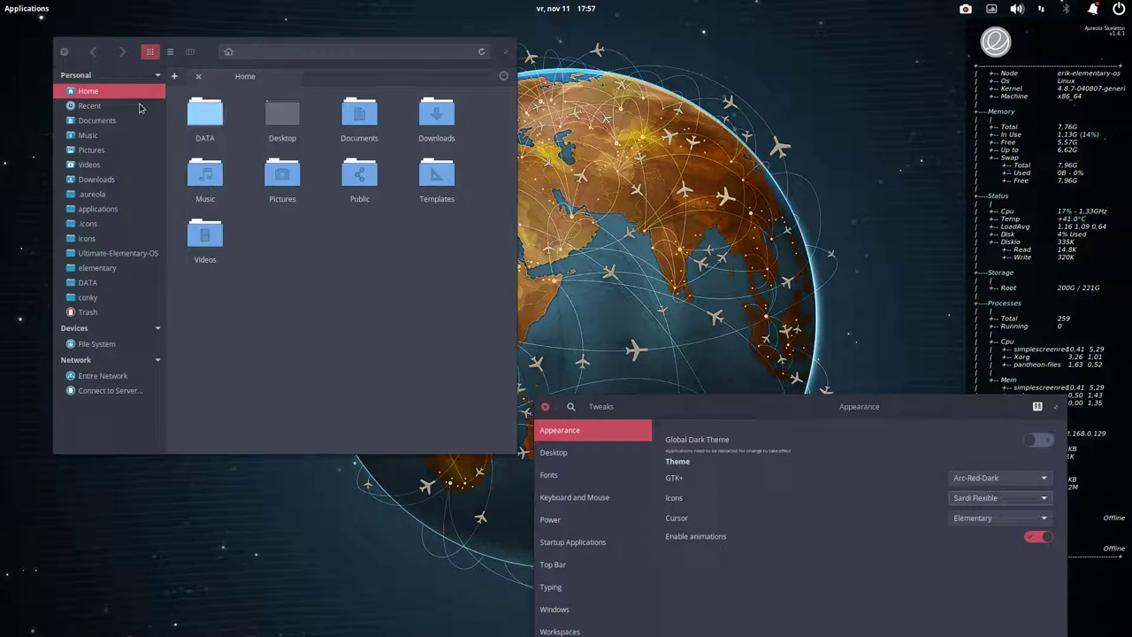
{"action": "left_click", "coordinate": [65, 52]}
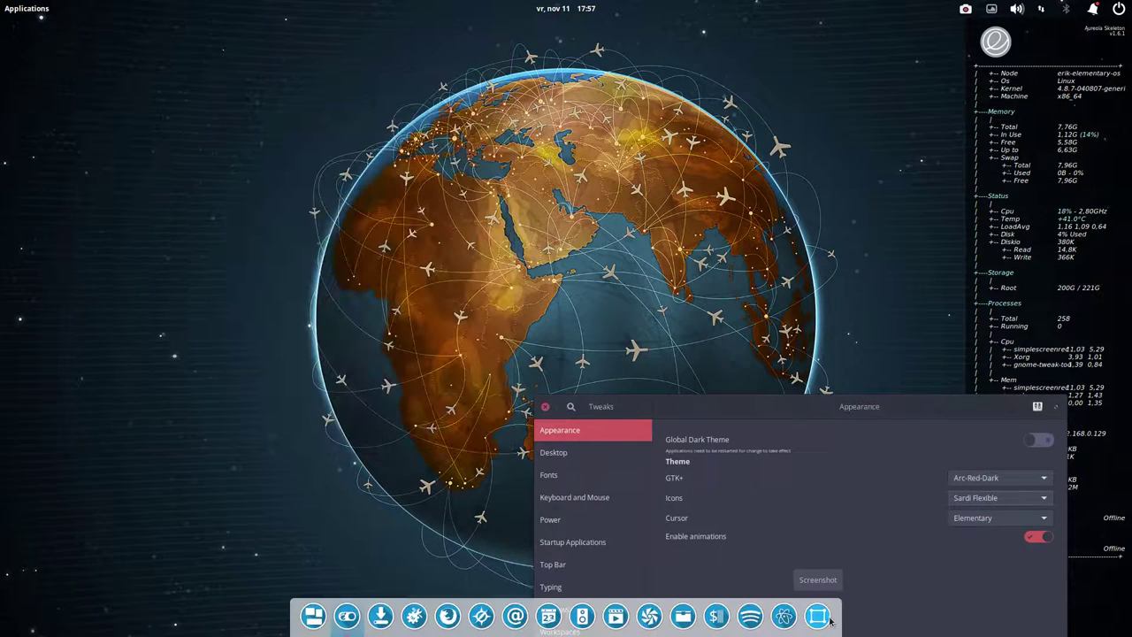
{"action": "left_click", "coordinate": [683, 616]}
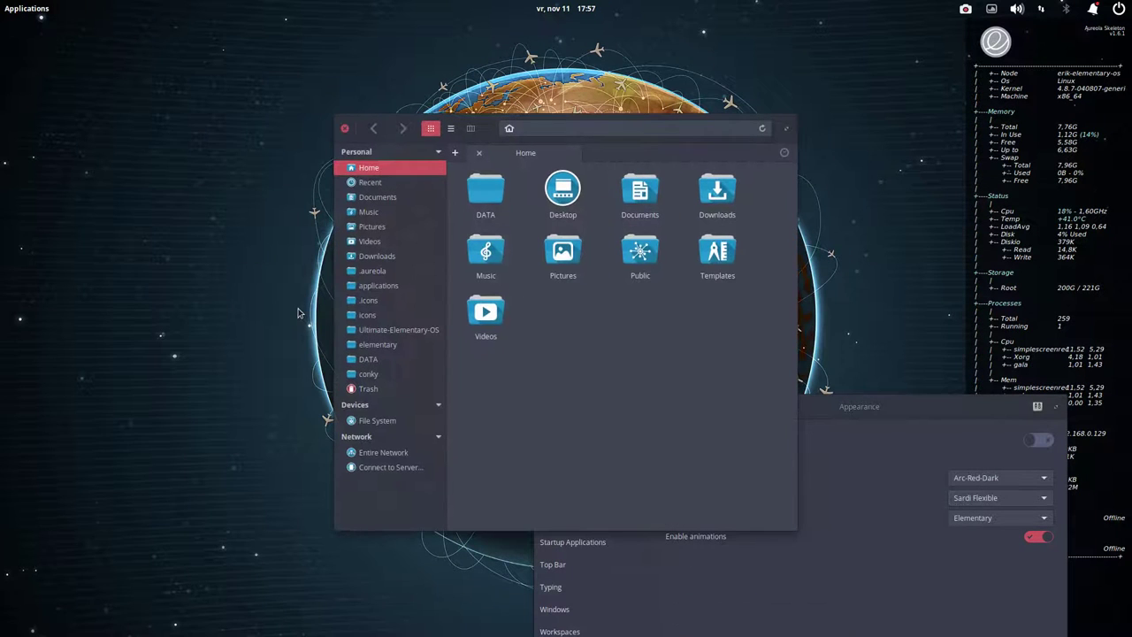
Move the file manager window clear of Tweaks and set the GTK+ theme to Arc-Dark
{"action": "left_click_drag", "start_coordinate": [605, 122], "coordinate": [288, 44]}
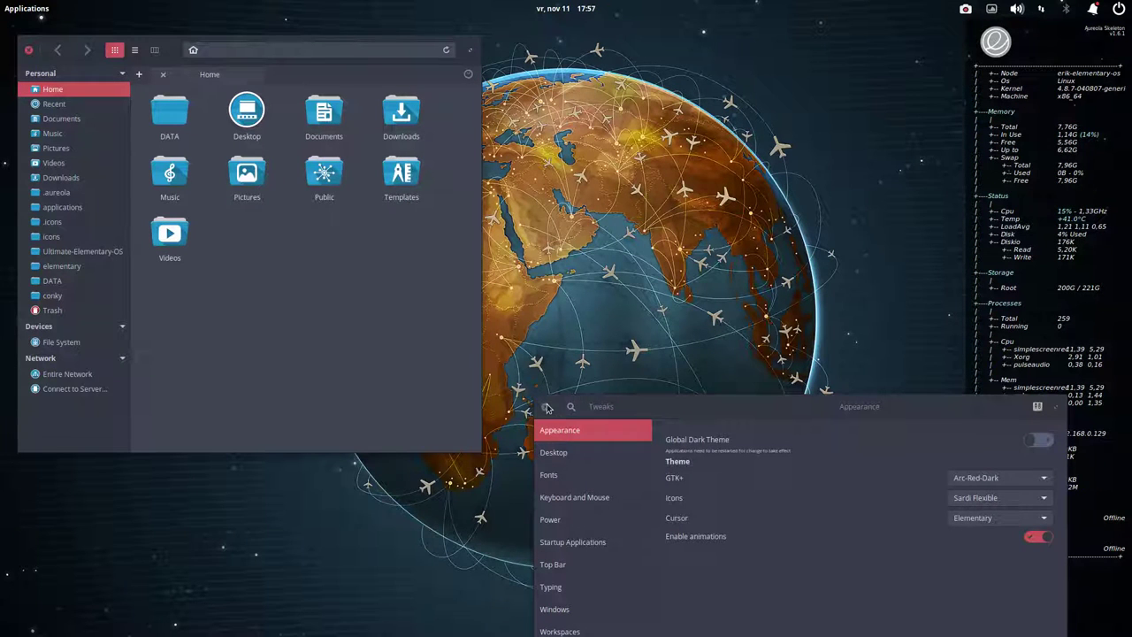
{"action": "left_click", "coordinate": [990, 483]}
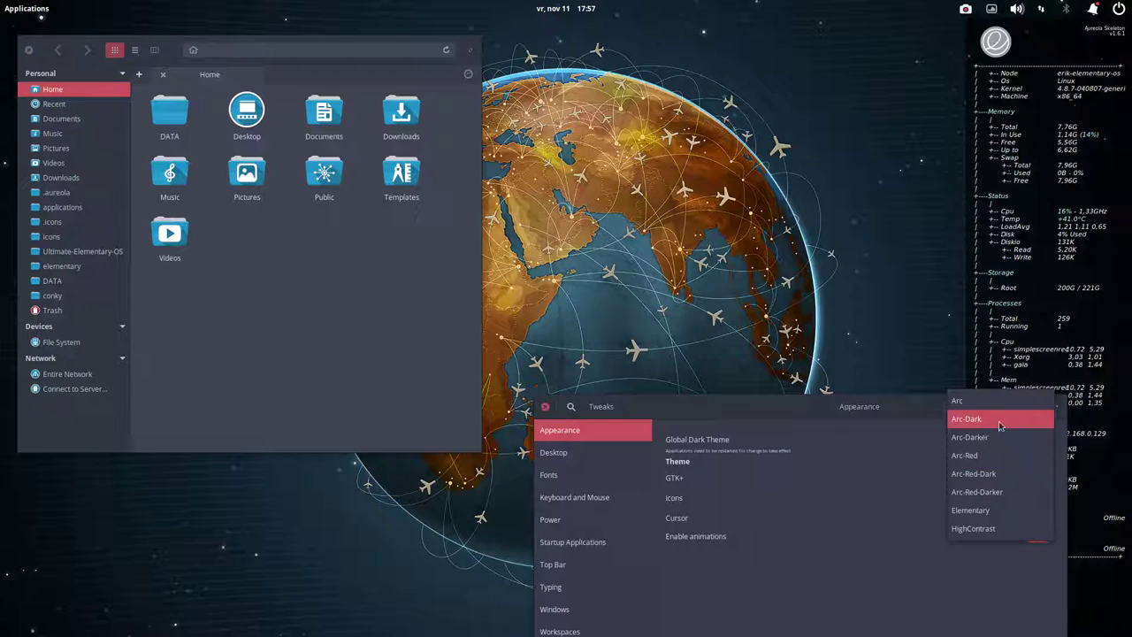
{"action": "left_click", "coordinate": [999, 422]}
Try the Breeze_Snow and Breeze_cursors cursor themes, leaving the cursor set to Breeze_Snow
{"action": "left_click", "coordinate": [982, 521]}
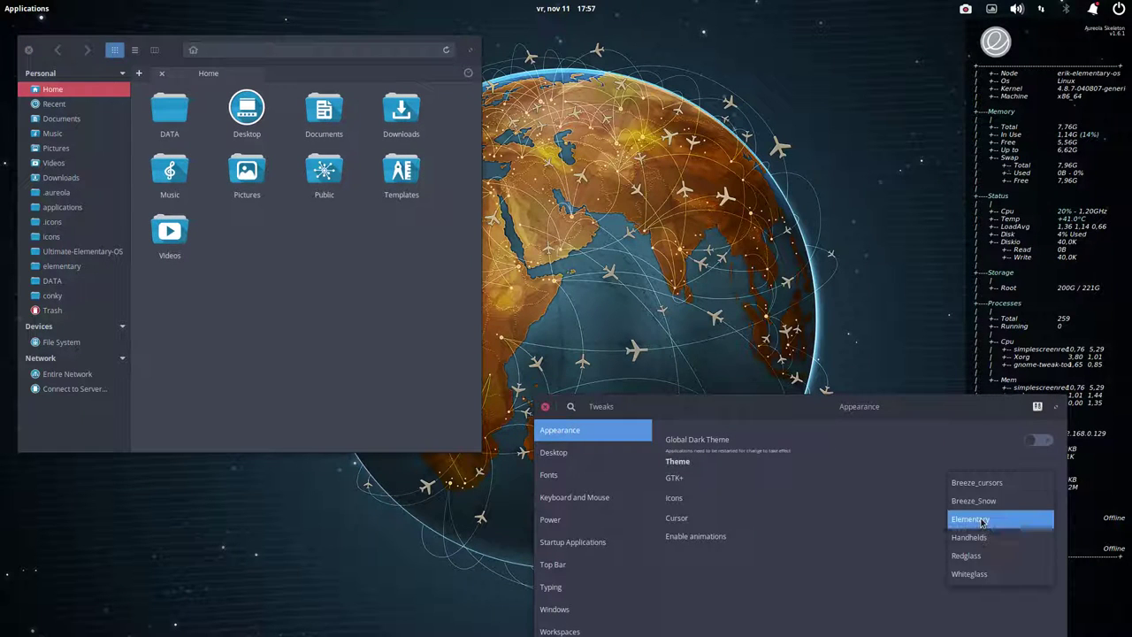
{"action": "left_click", "coordinate": [986, 502]}
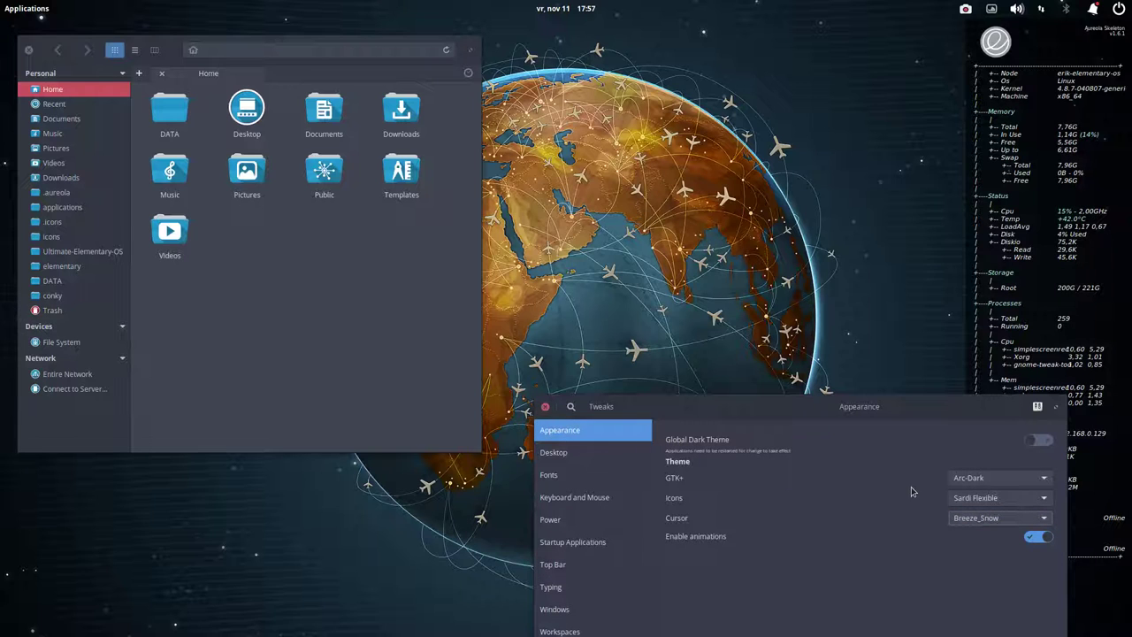
{"action": "left_click", "coordinate": [997, 520]}
{"action": "left_click", "coordinate": [998, 502]}
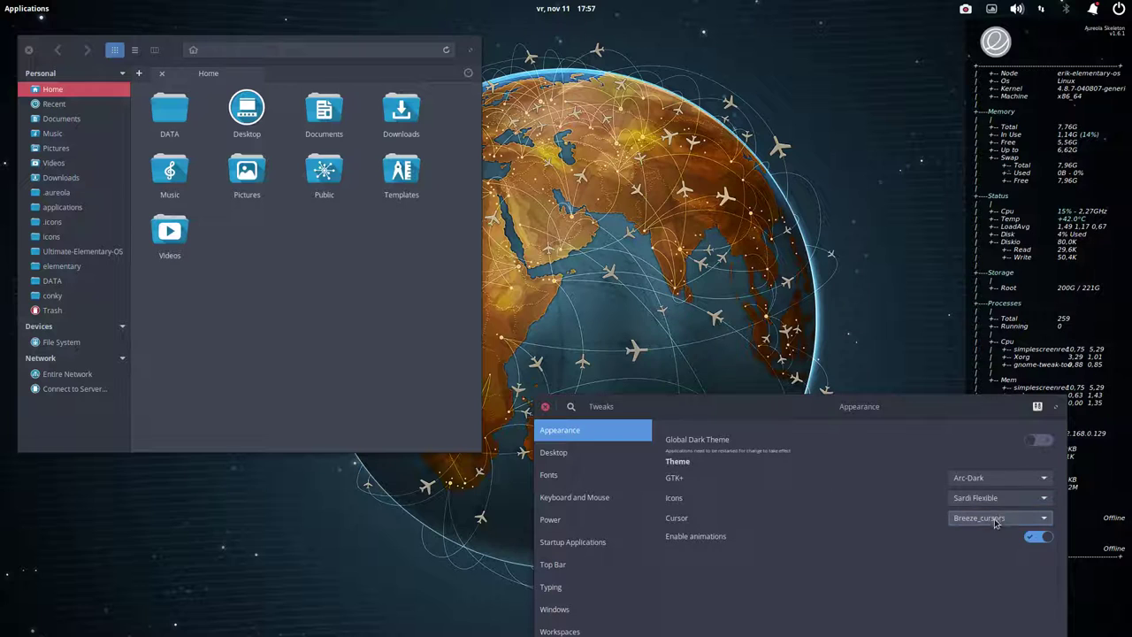
{"action": "left_click", "coordinate": [997, 521]}
{"action": "left_click", "coordinate": [982, 537]}
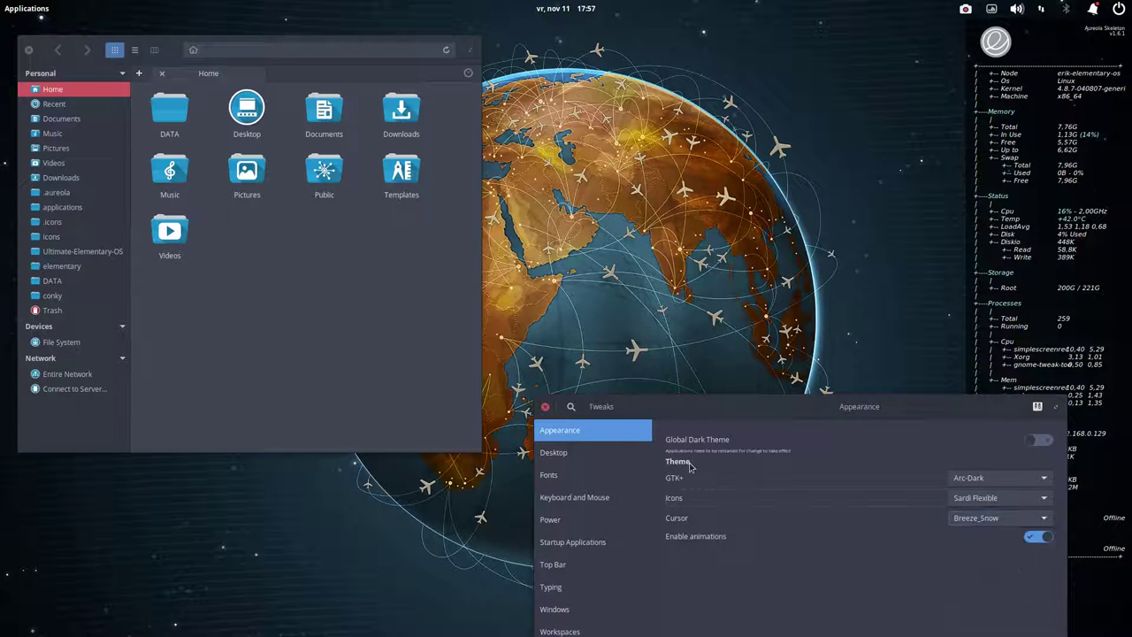
Set the icon theme to Sardi Mono Colora and close Tweaks
{"action": "left_click", "coordinate": [999, 498]}
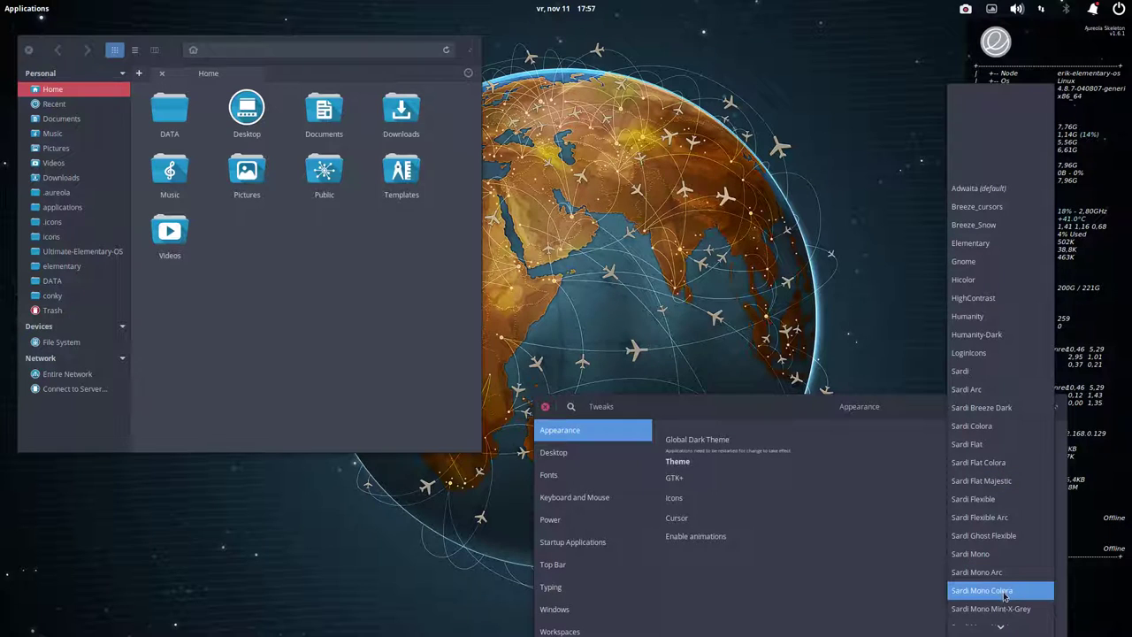
{"action": "left_click", "coordinate": [974, 575]}
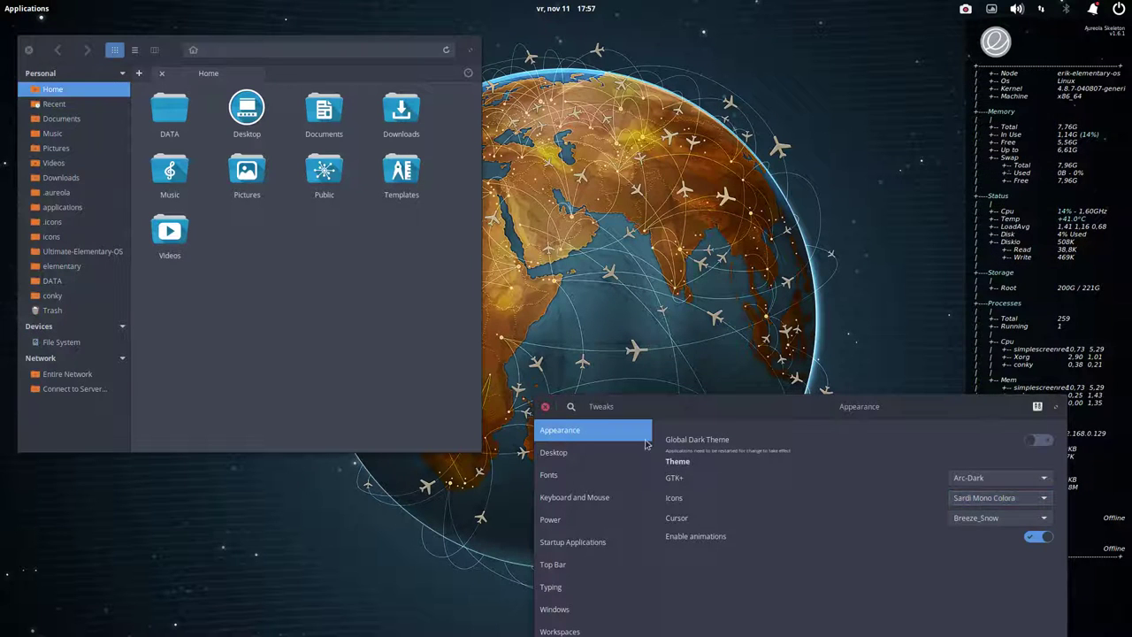
{"action": "left_click", "coordinate": [545, 408]}
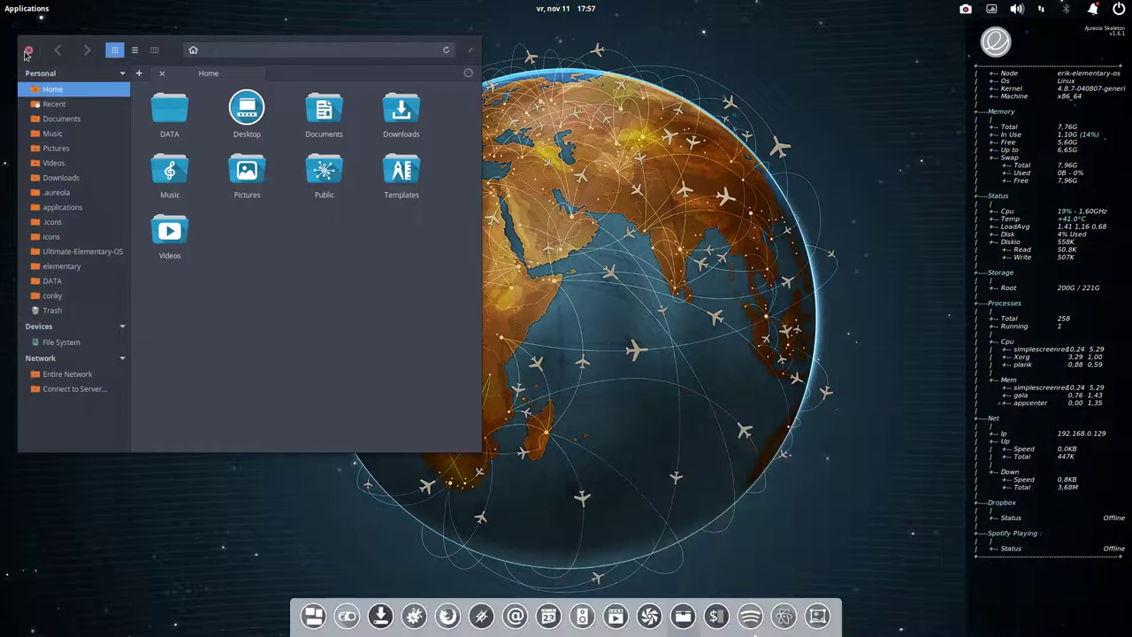
Reopen the file manager on the Home folder to reload its folder icons and move its window aside
{"action": "left_click", "coordinate": [28, 49]}
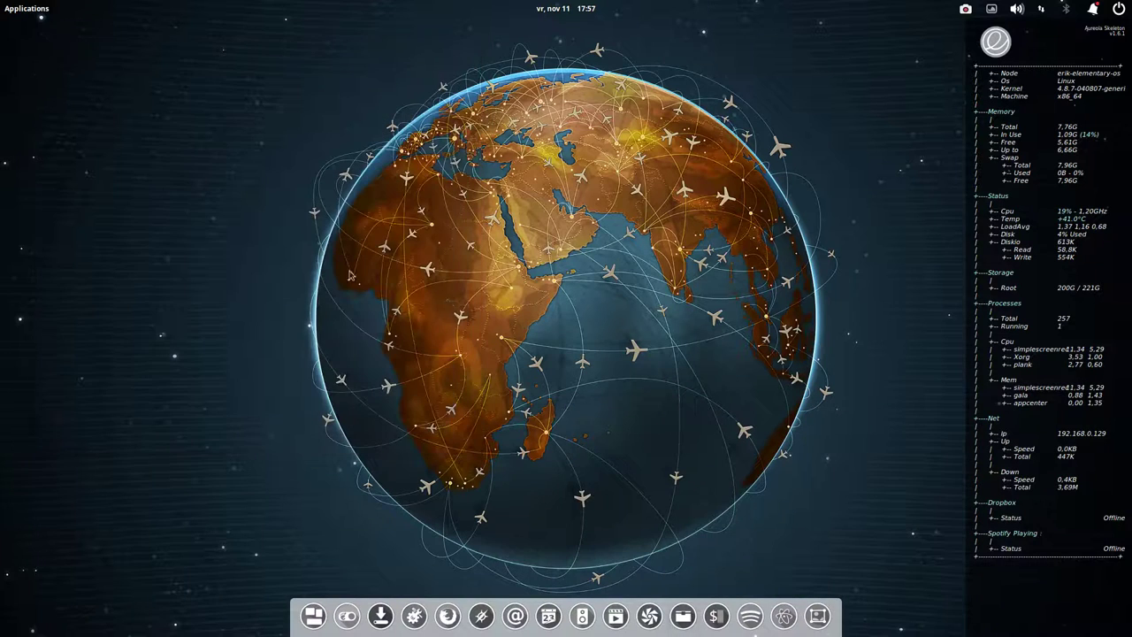
{"action": "left_click", "coordinate": [683, 615]}
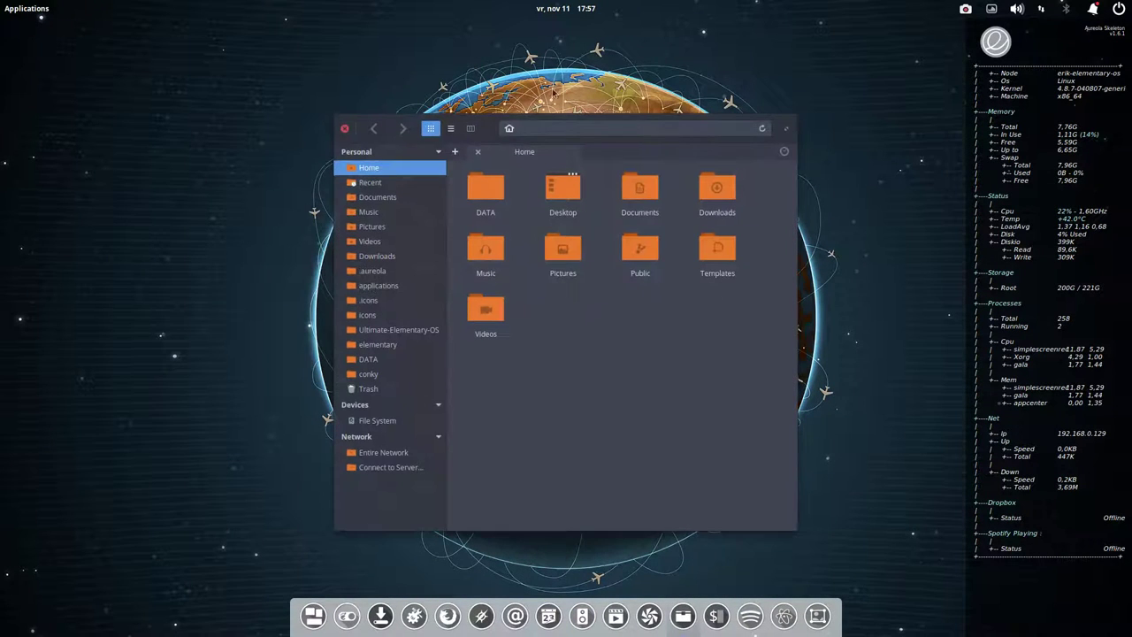
{"action": "left_click_drag", "start_coordinate": [368, 124], "coordinate": [142, 113]}
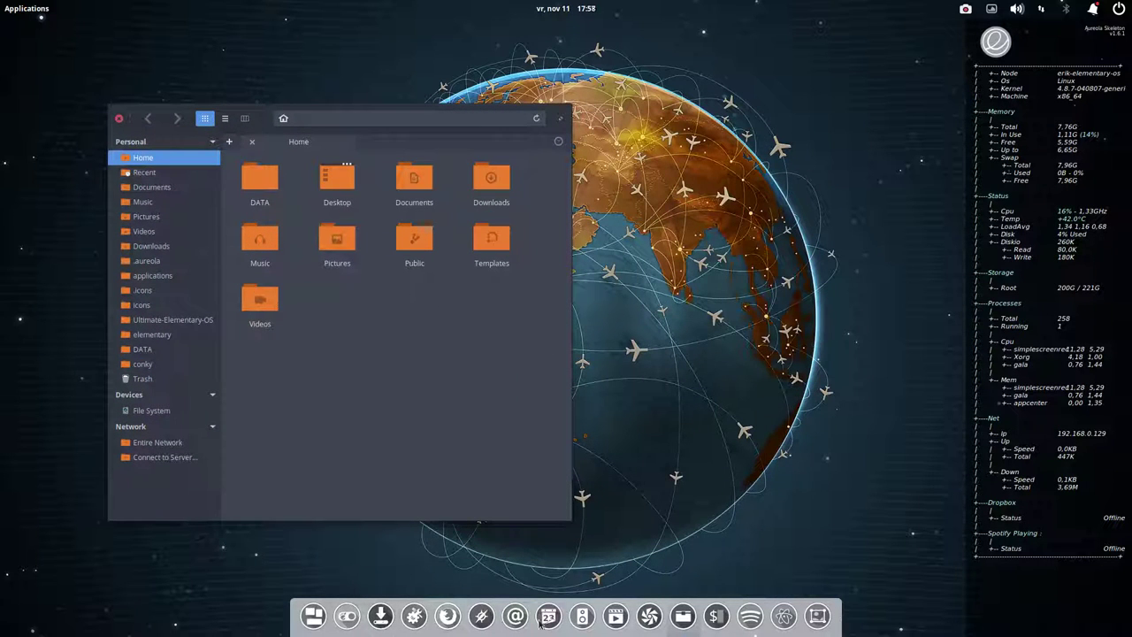
Examine the icons in System Settings and its Security & Privacy page beside the file manager, leaving both windows closed at the end
{"action": "left_click", "coordinate": [412, 616]}
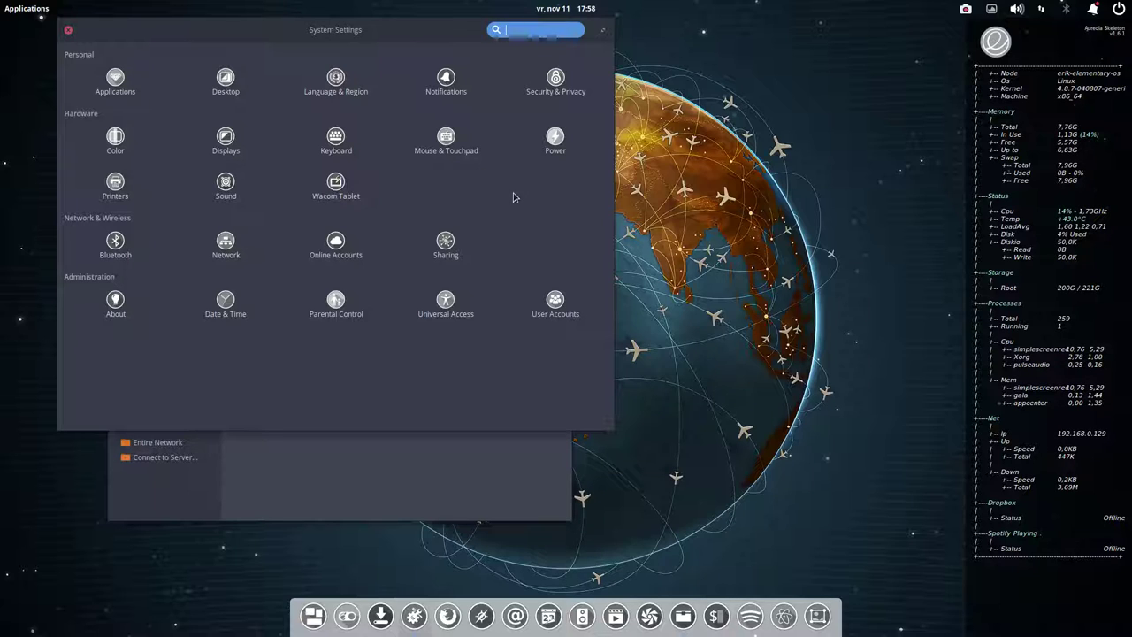
{"action": "left_click", "coordinate": [552, 88]}
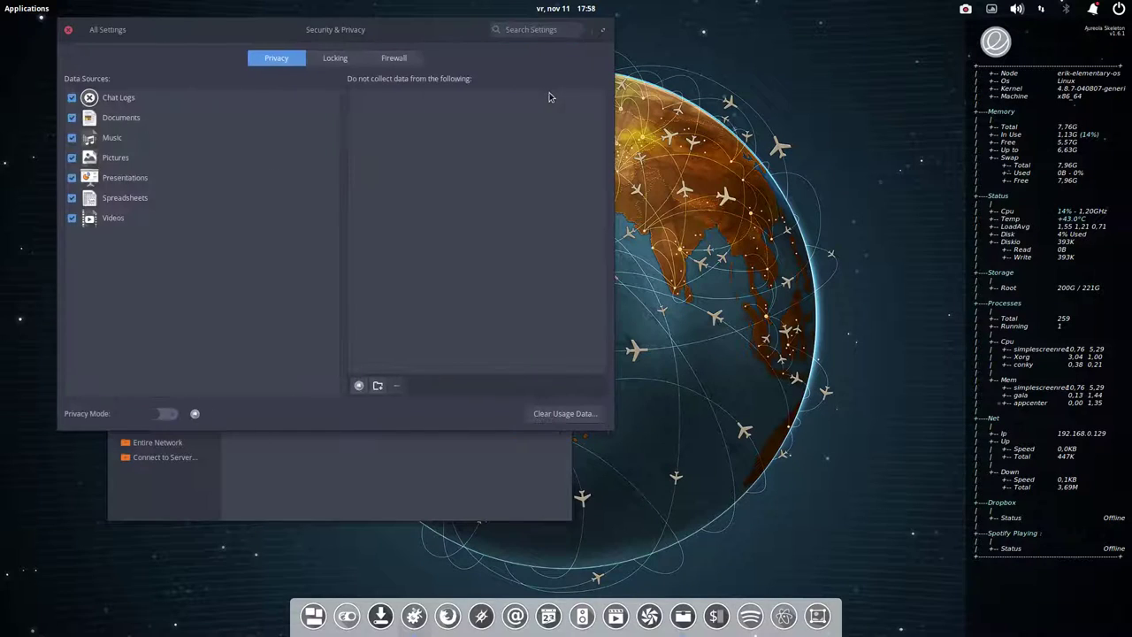
{"action": "left_click_drag", "start_coordinate": [210, 24], "coordinate": [673, 129]}
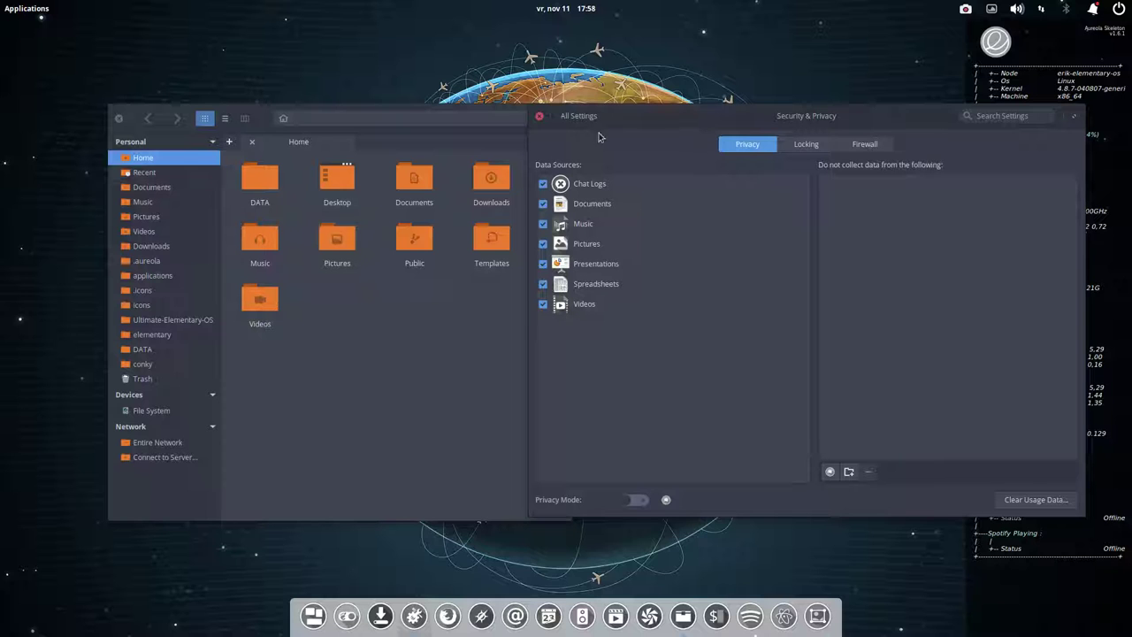
{"action": "left_click", "coordinate": [539, 116]}
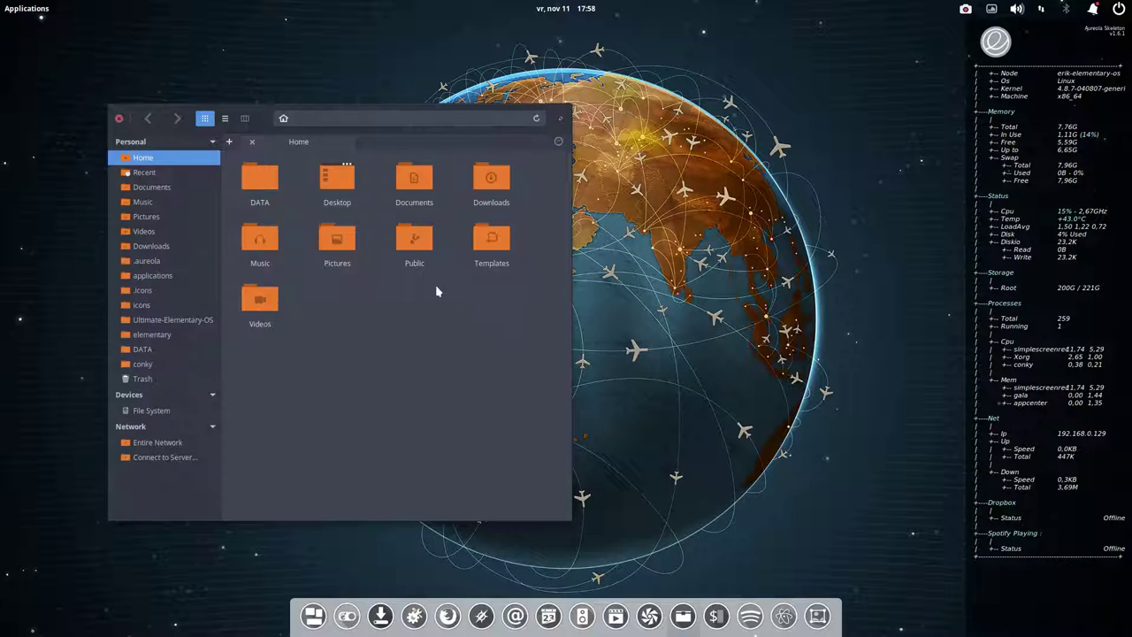
{"action": "left_click", "coordinate": [119, 118]}
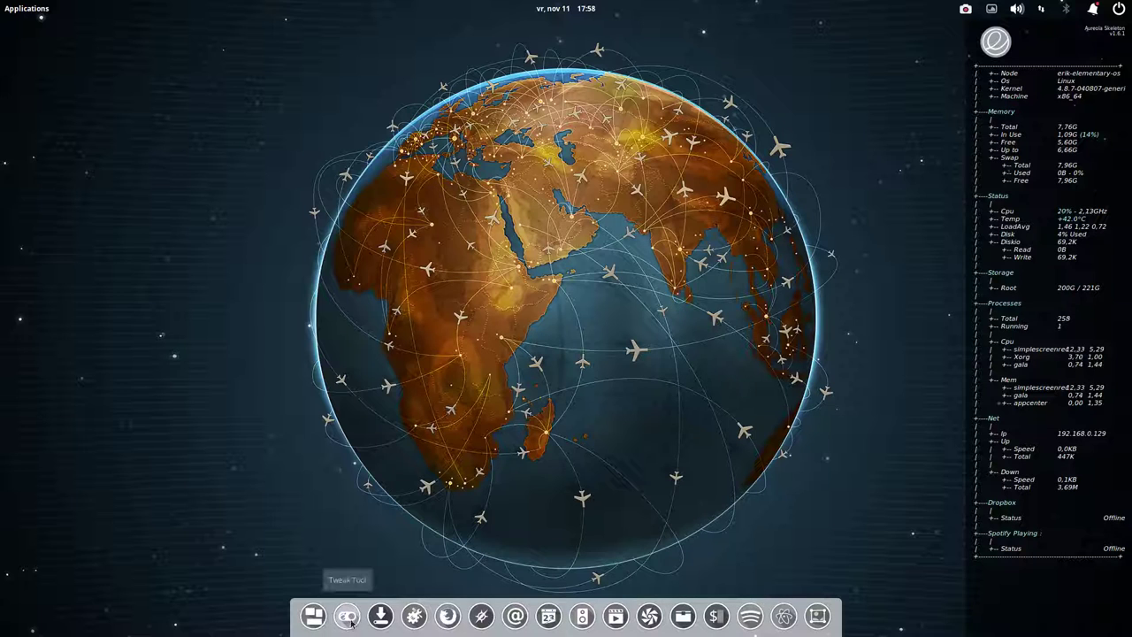
Open Tweaks and System Settings one after the other for a last look at their appearance, closing each again
{"action": "left_click", "coordinate": [346, 616]}
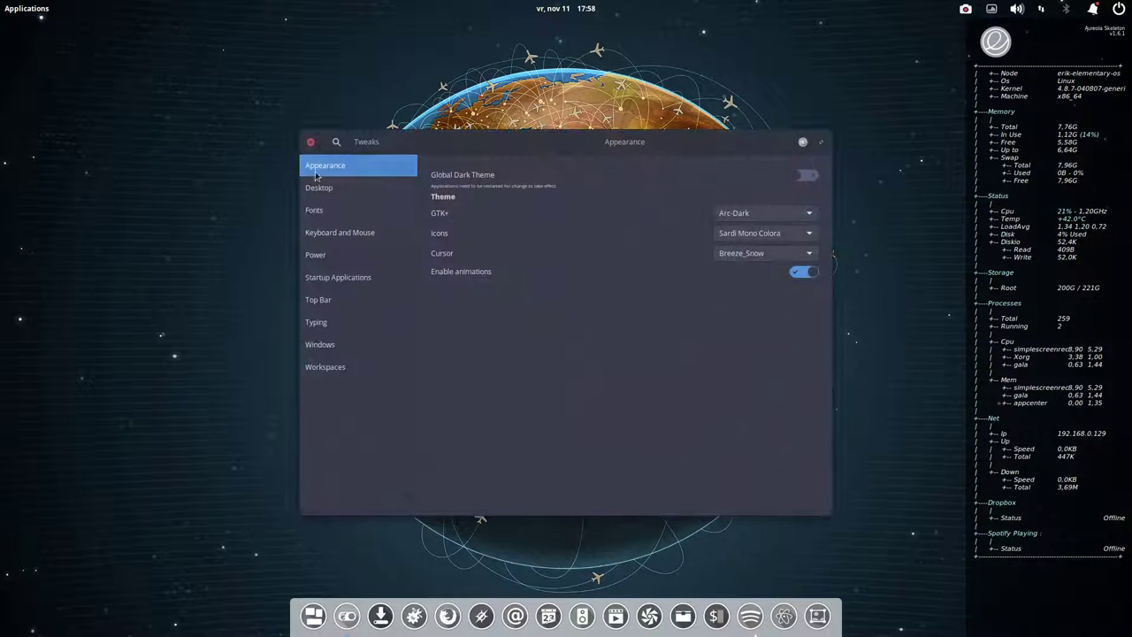
{"action": "left_click", "coordinate": [311, 142]}
{"action": "left_click", "coordinate": [412, 618]}
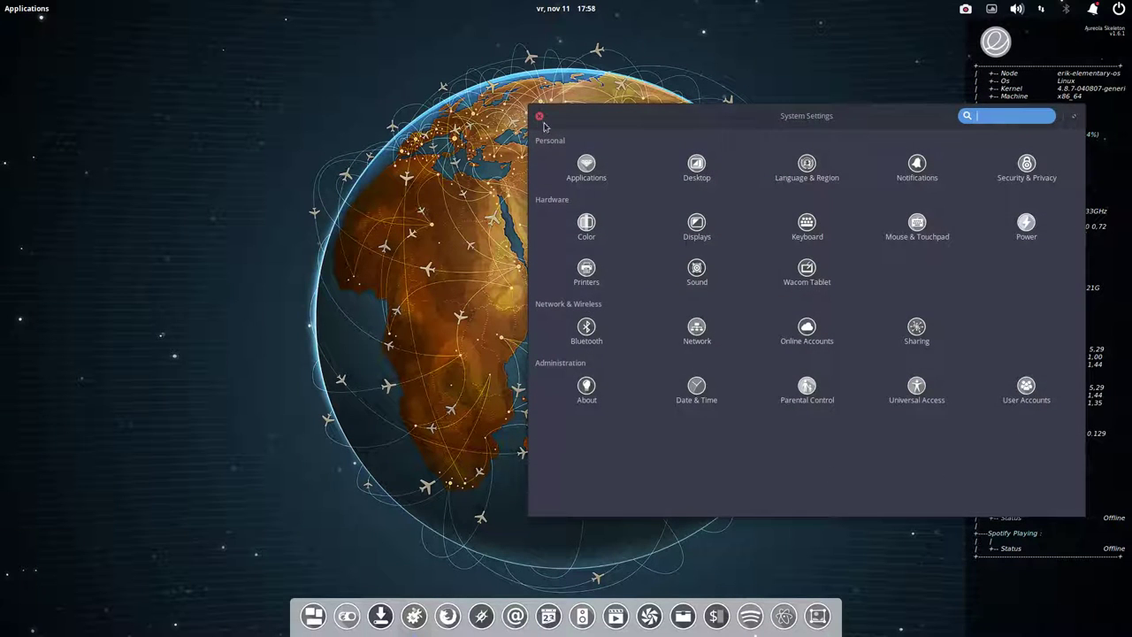
{"action": "left_click", "coordinate": [539, 118]}
{"action": "left_click", "coordinate": [965, 9]}
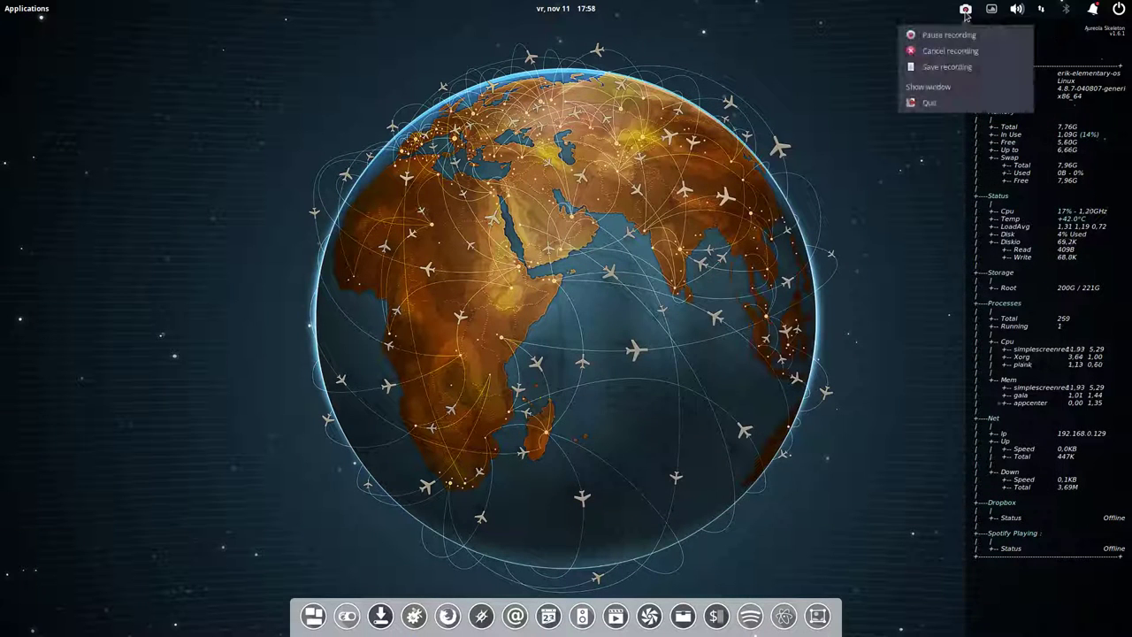